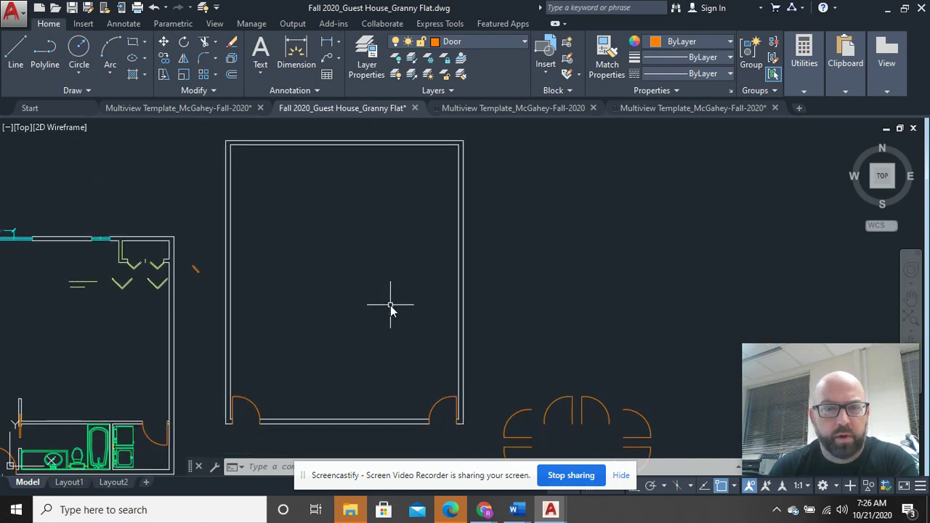
Offset the closet's right and bottom walls inward to start a vertical and a horizontal partition.
scroll(391, 309, up, 2)
scroll(390, 309, down, 2)
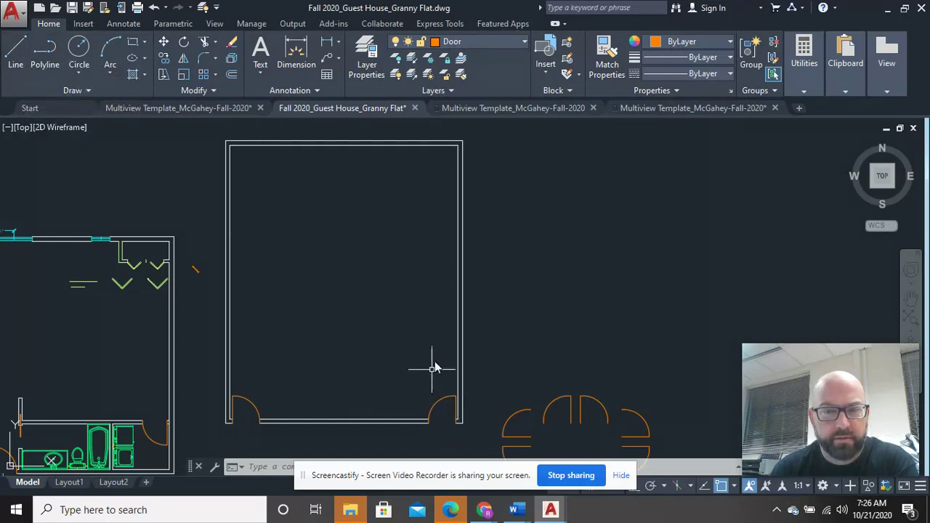
text(o)
key(Return)
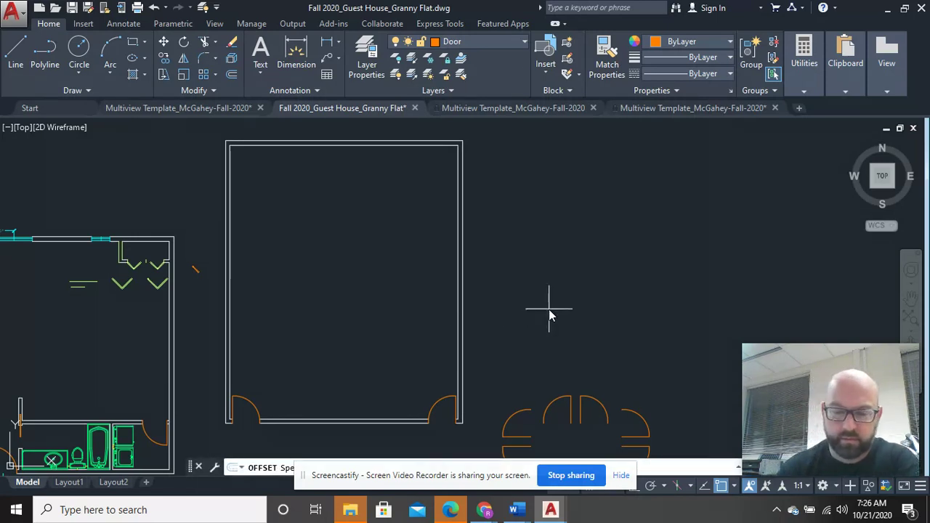
click(456, 312)
click(375, 313)
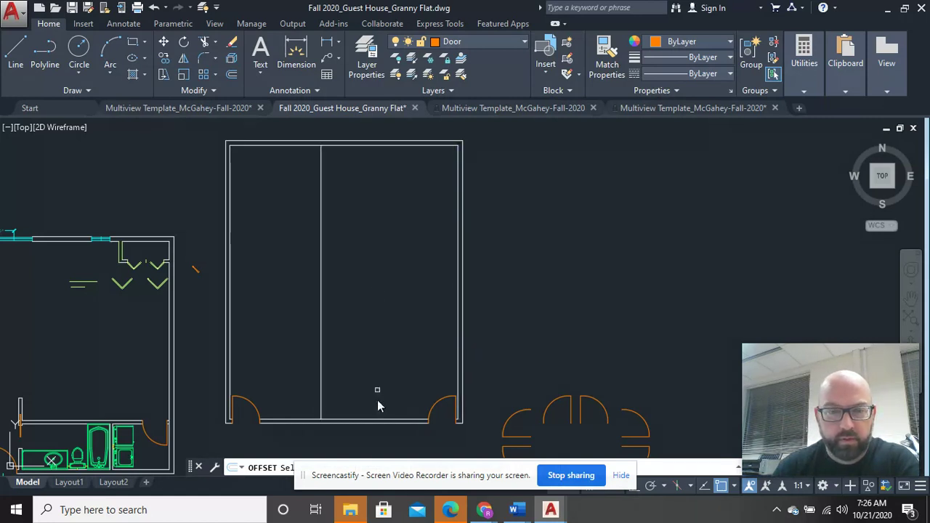
click(367, 421)
click(395, 312)
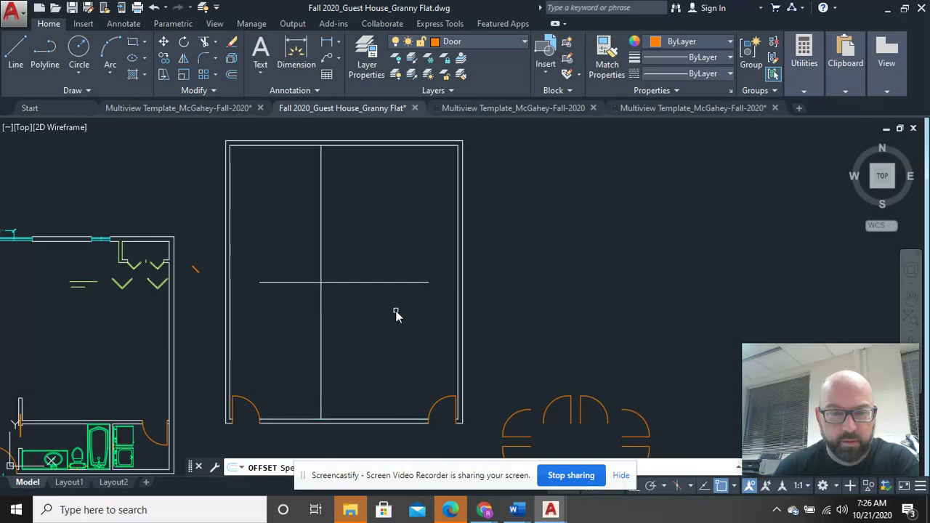
right_click(365, 289)
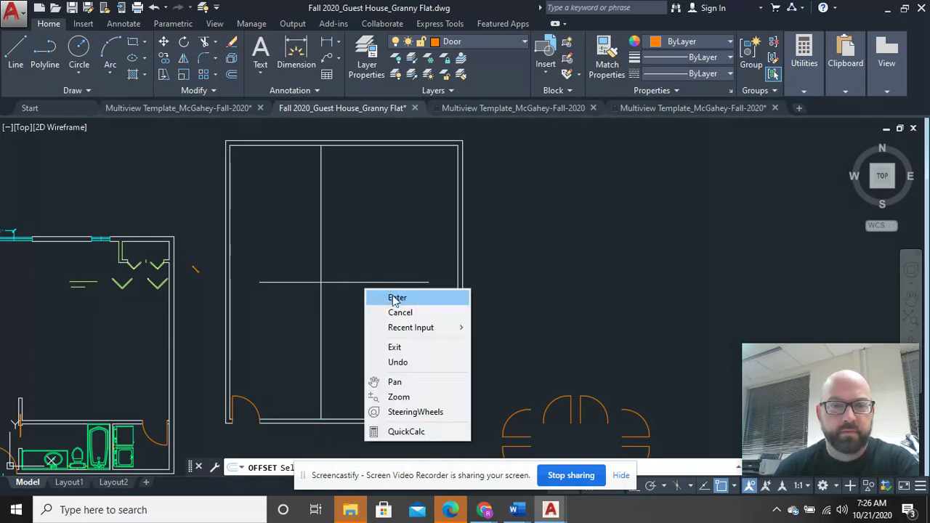
click(378, 296)
Offset both new partition lines again at the same distance to give the walls thickness.
scroll(337, 307, up, 2)
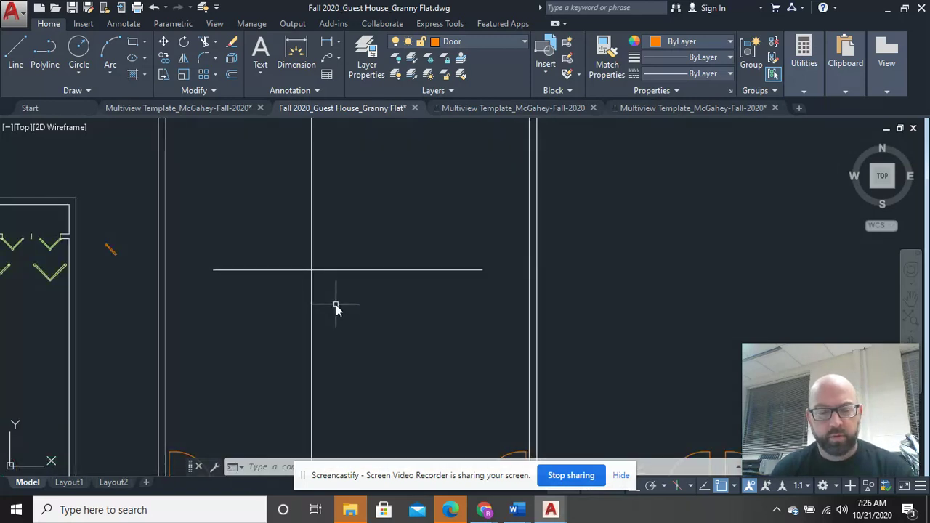
text(o)
key(Return)
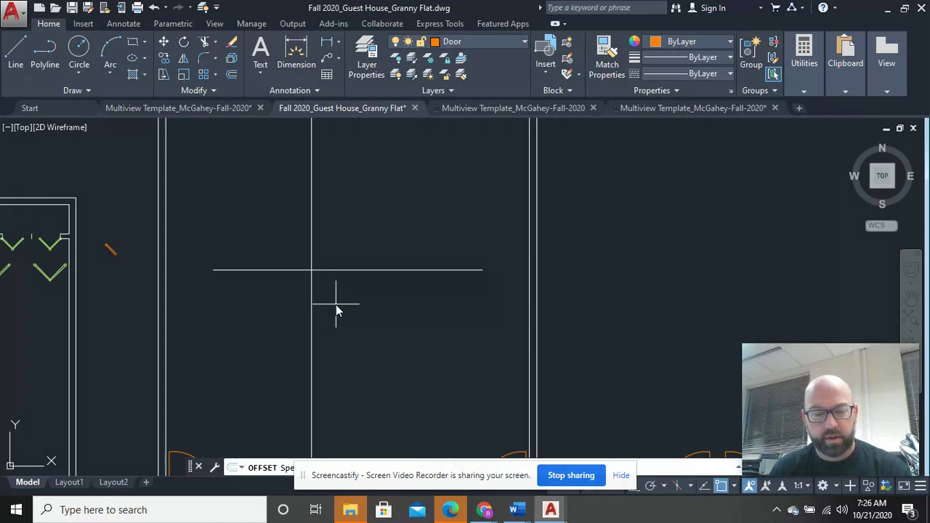
key(Return)
click(311, 292)
click(276, 297)
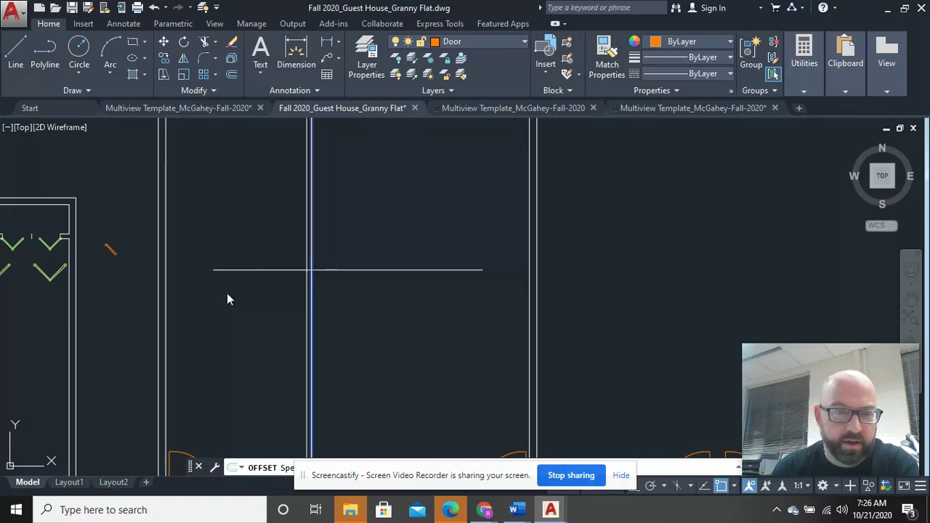
click(342, 270)
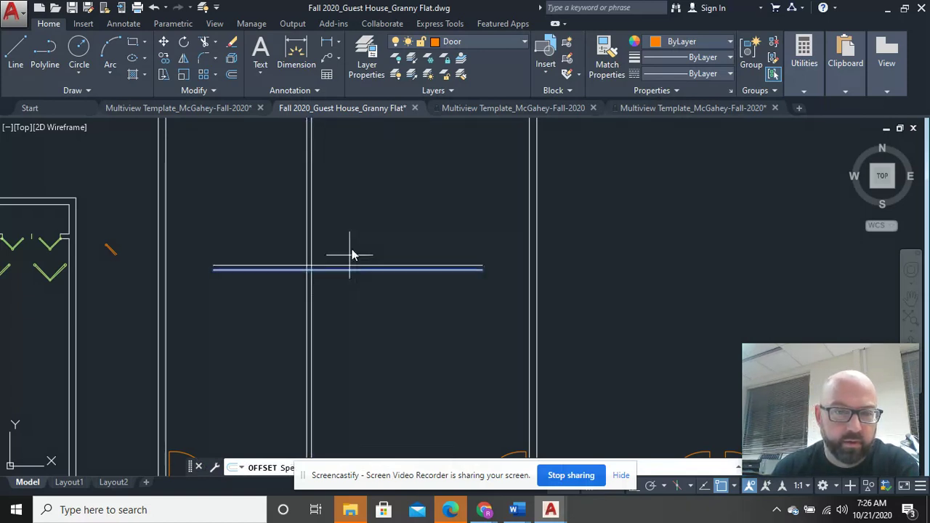
click(354, 238)
right_click(359, 223)
click(378, 244)
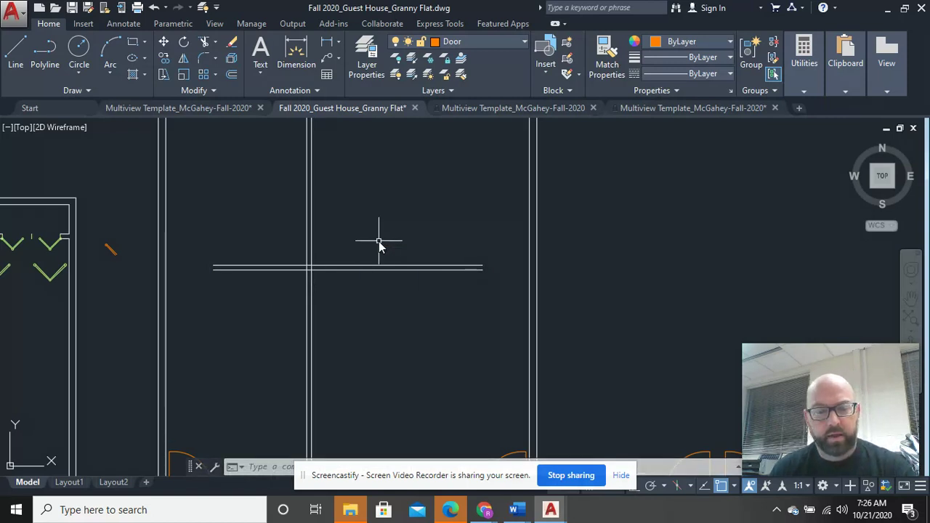
Extend the double horizontal partition line so it meets the right wall.
text(ex)
key(Return)
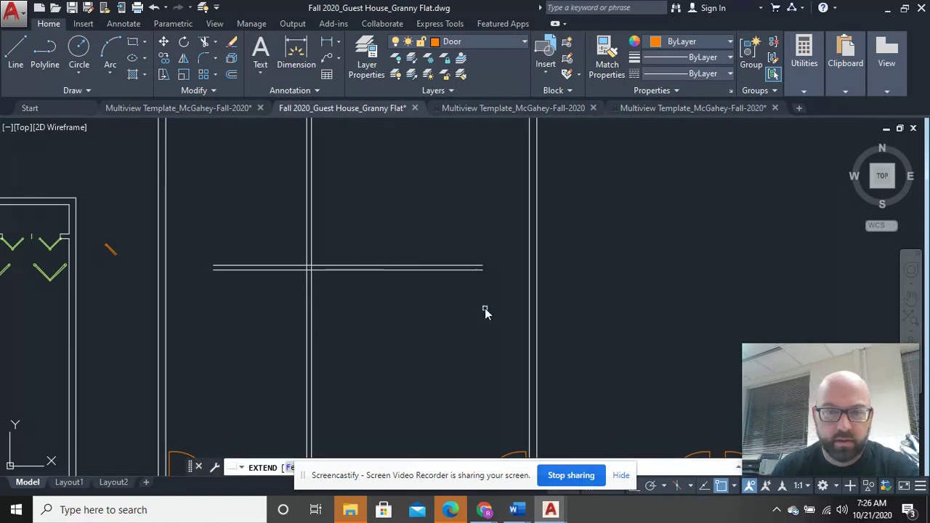
click(484, 309)
click(428, 239)
right_click(383, 230)
click(404, 234)
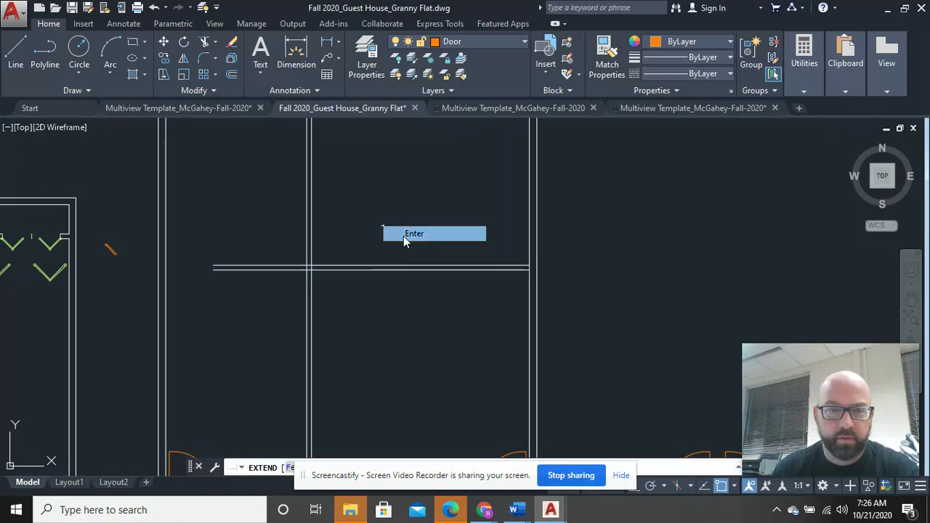
Trim the overhanging vertical and horizontal partition lines with crossing windows, leaving a clean corner.
text(tr)
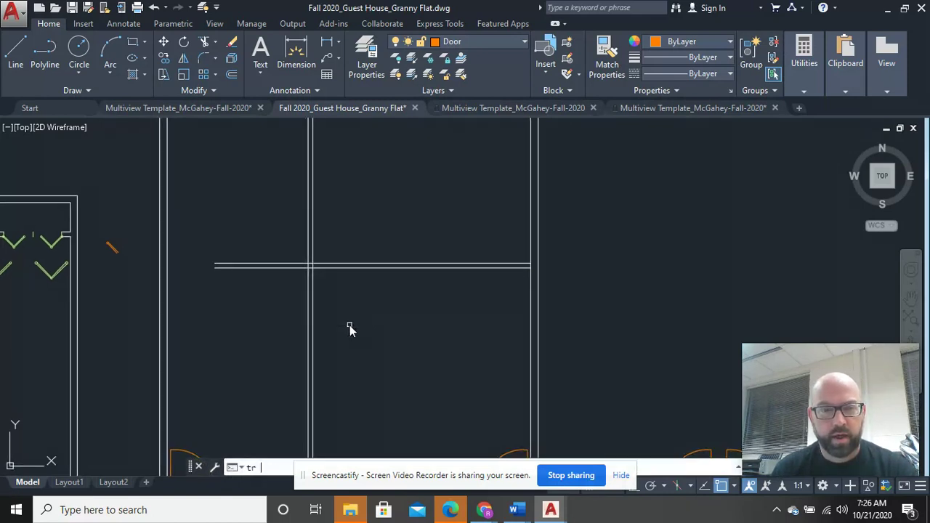
key(Return)
drag(351, 252, 225, 199)
drag(254, 305, 235, 245)
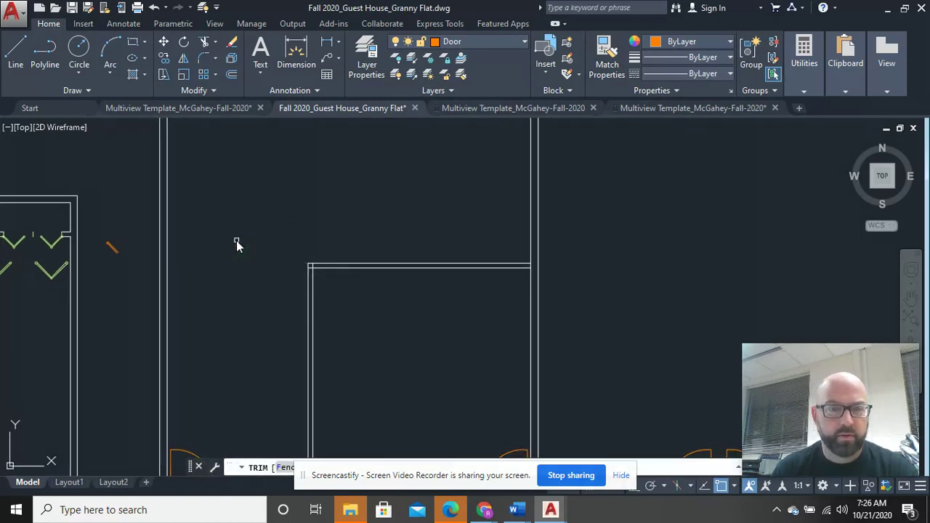
scroll(254, 290, down, 2)
middle_drag(264, 322, 264, 204)
scroll(276, 339, up, 4)
scroll(277, 339, up, 2)
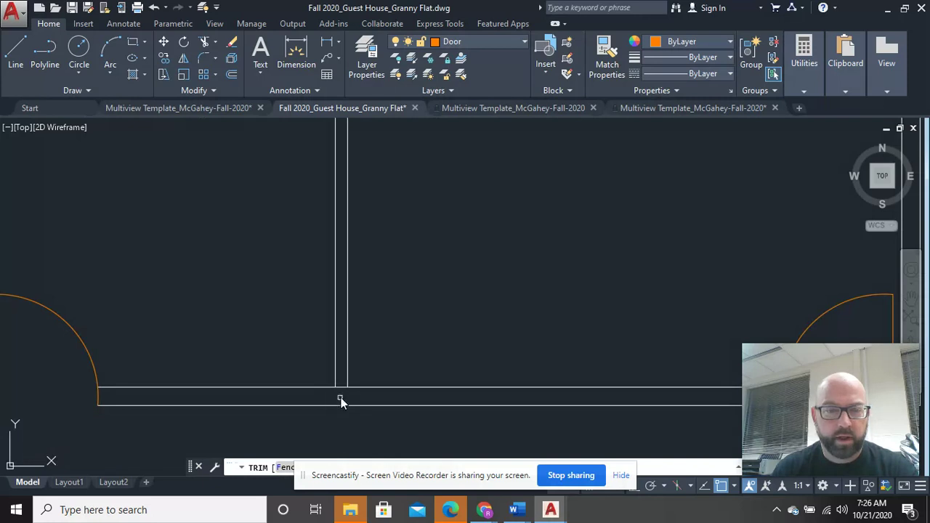
middle_drag(472, 187, 403, 331)
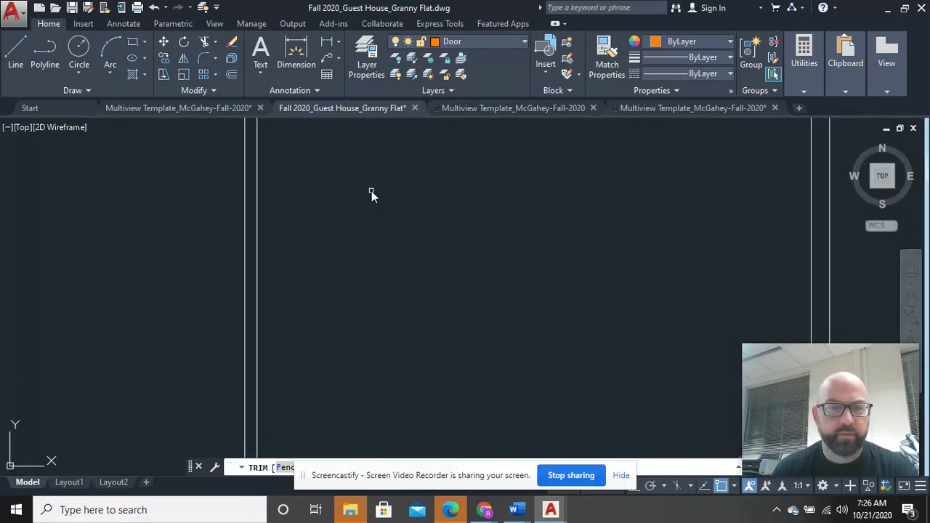
middle_drag(371, 193, 307, 442)
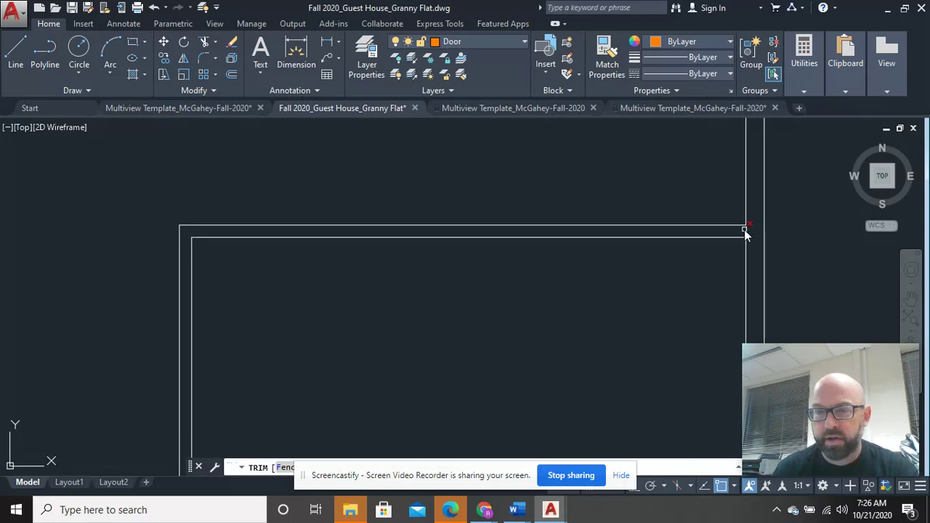
right_click(623, 191)
click(630, 192)
mouse_move(630, 193)
middle_down()
mouse_move(598, 245)
mouse_move(509, 228)
middle_up()
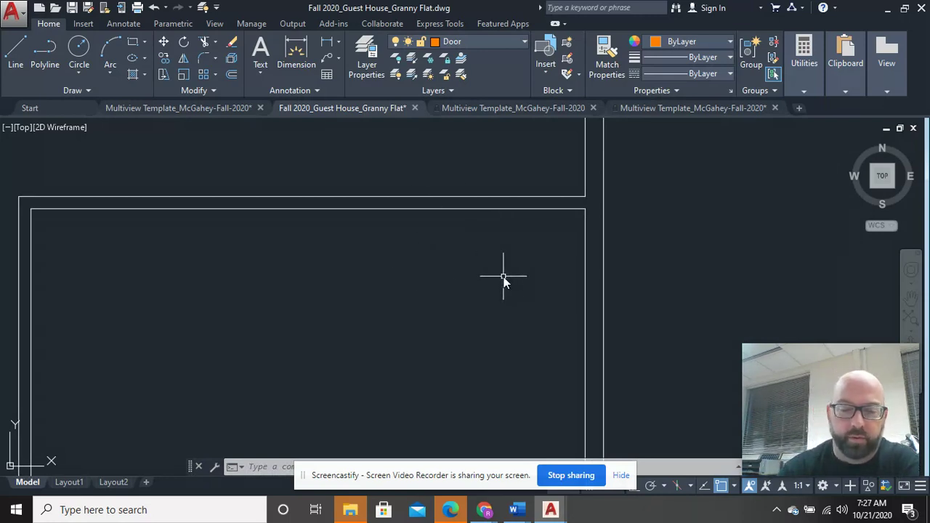
Offset the closet's top inner line downward, then double it with a parallel copy just below.
text(o)
key(Return)
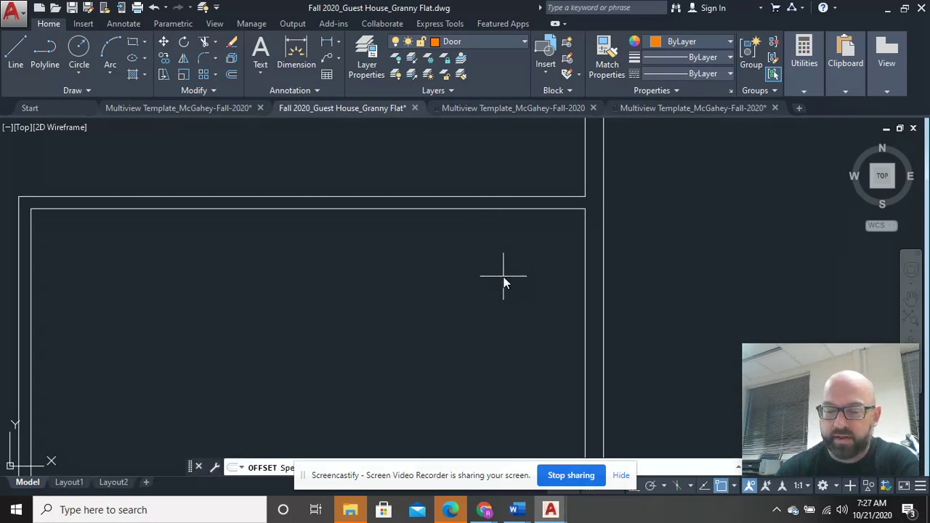
key(Return)
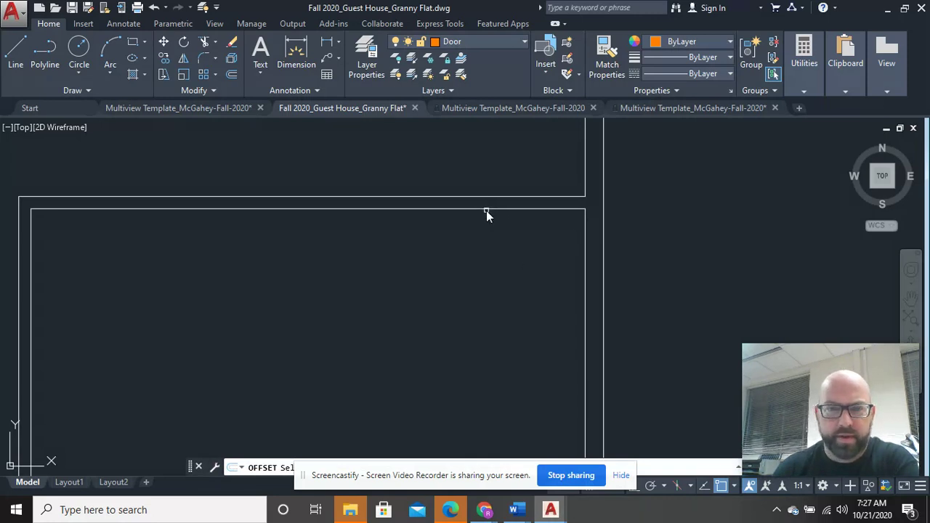
click(486, 210)
click(491, 298)
right_click(497, 300)
click(530, 308)
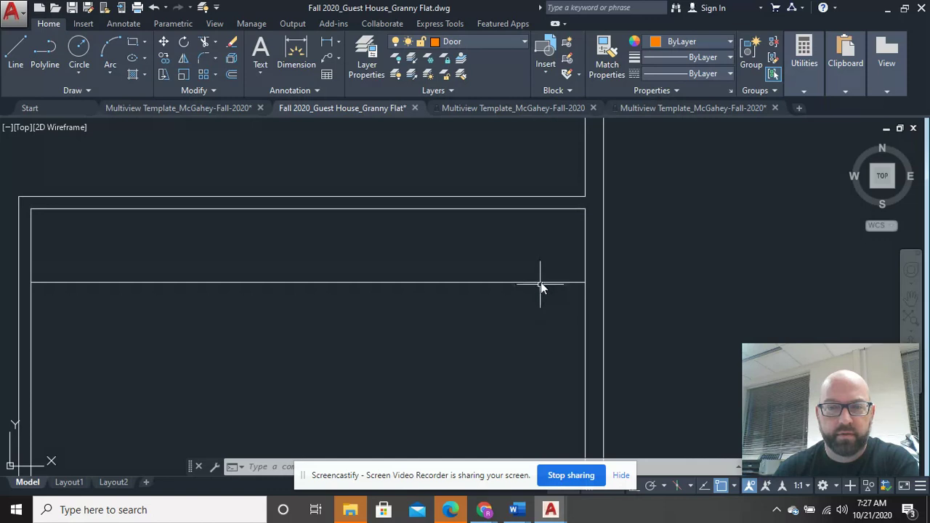
key(Return)
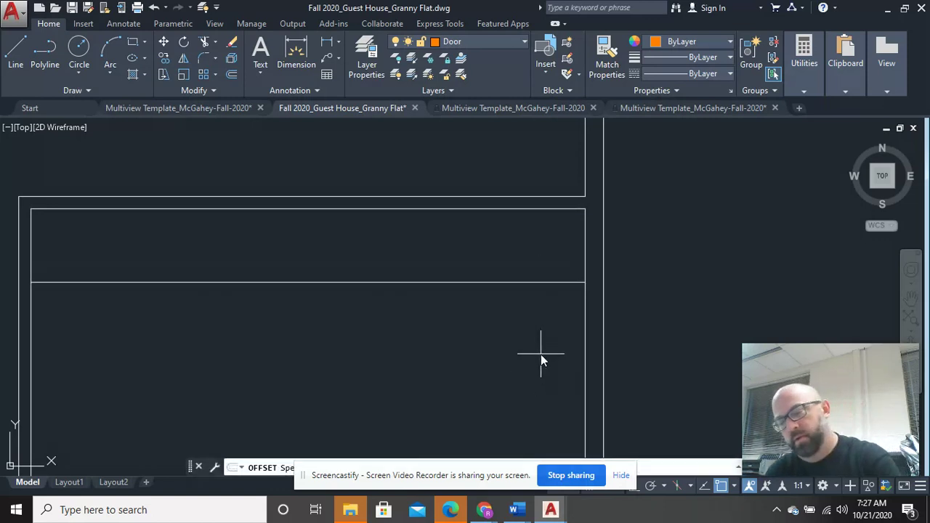
click(533, 284)
click(533, 292)
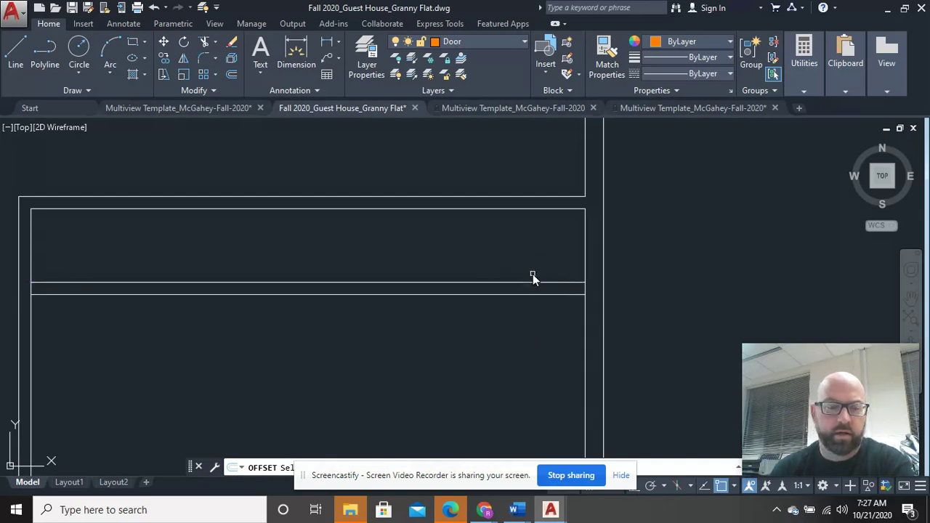
key(Return)
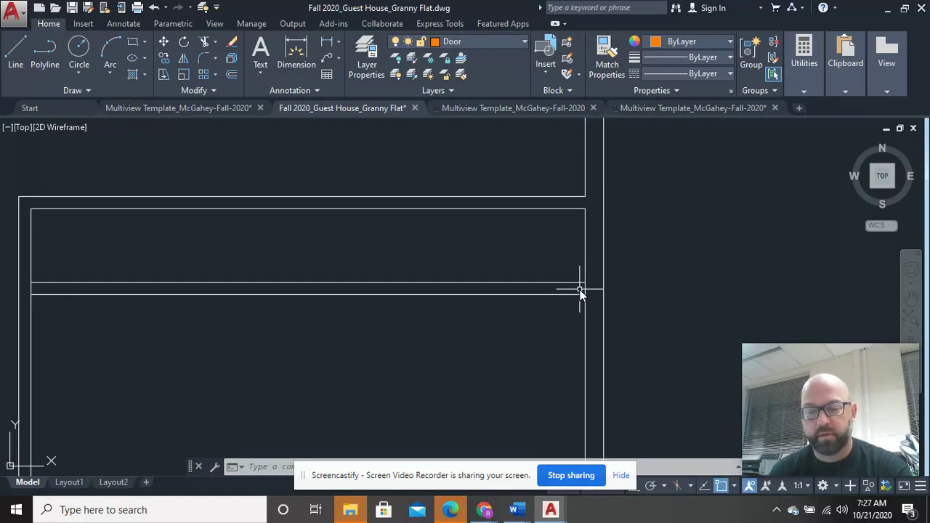
Offset the closet's vertical lines to their left at the default distance for side-wall thickness.
key(Return)
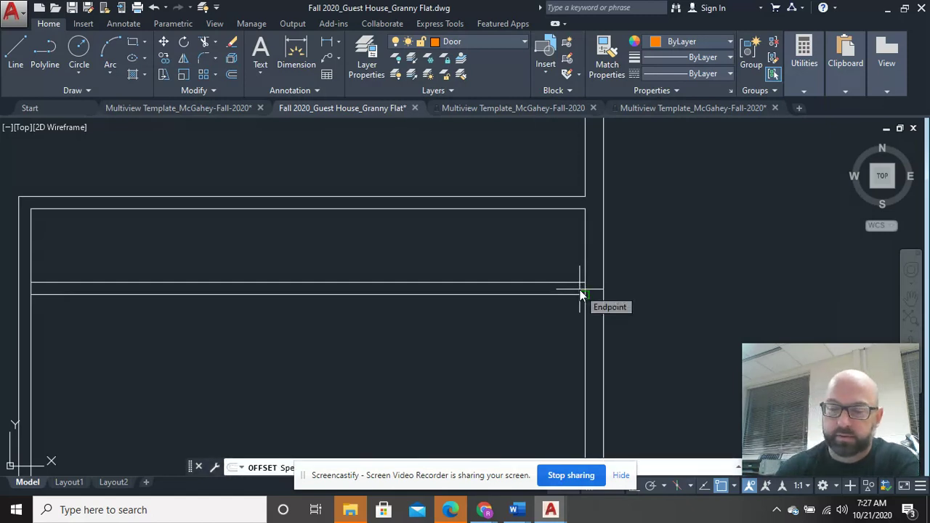
key(Return)
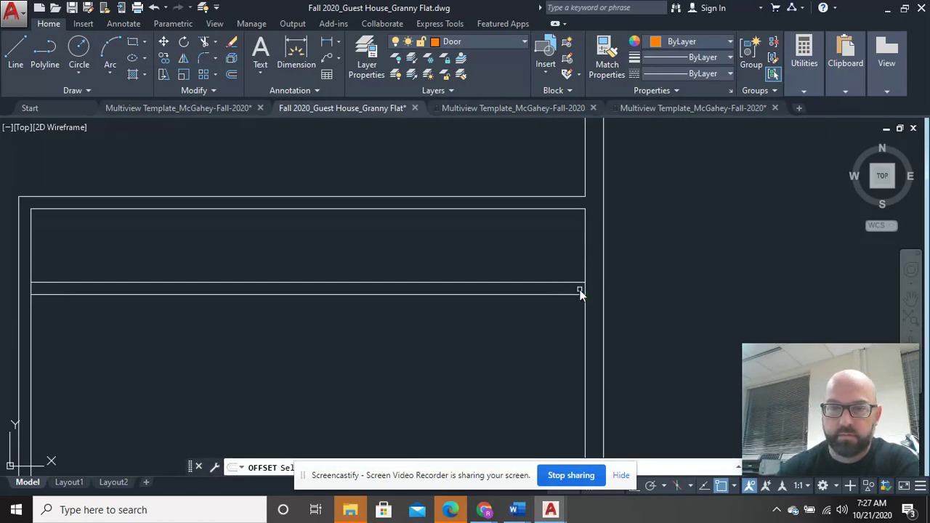
click(584, 258)
click(277, 295)
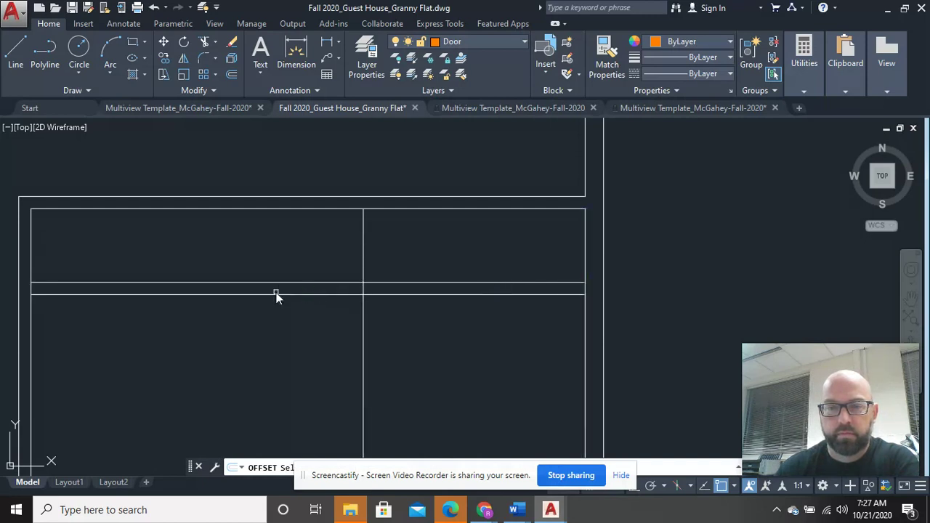
right_click(313, 262)
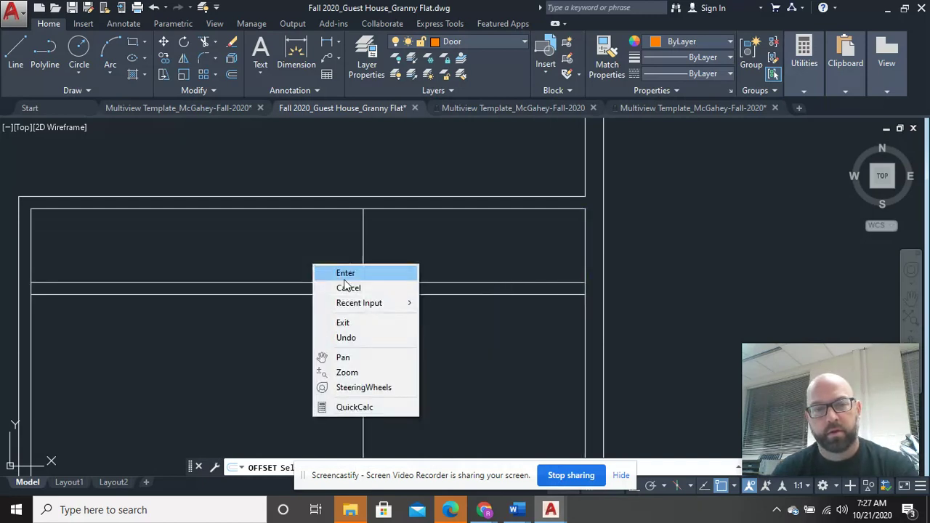
click(342, 285)
key(Return)
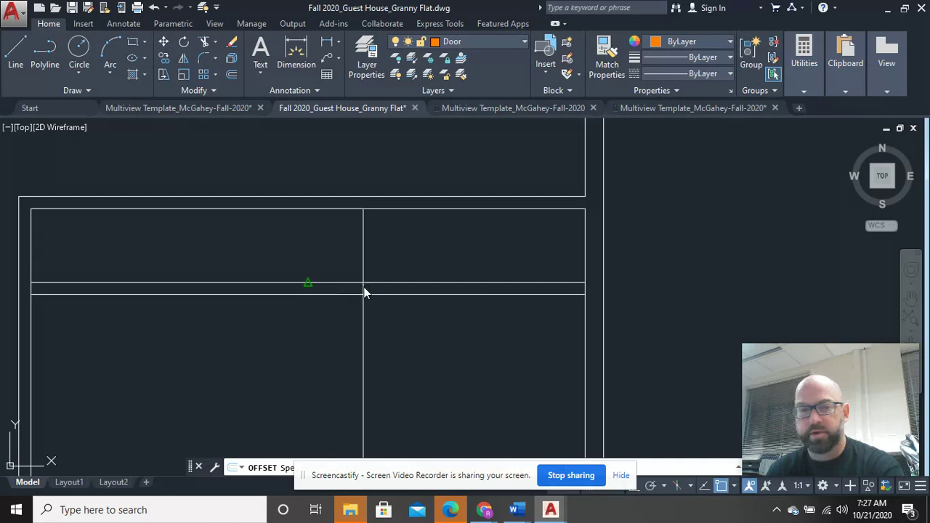
key(Return)
click(362, 258)
click(287, 253)
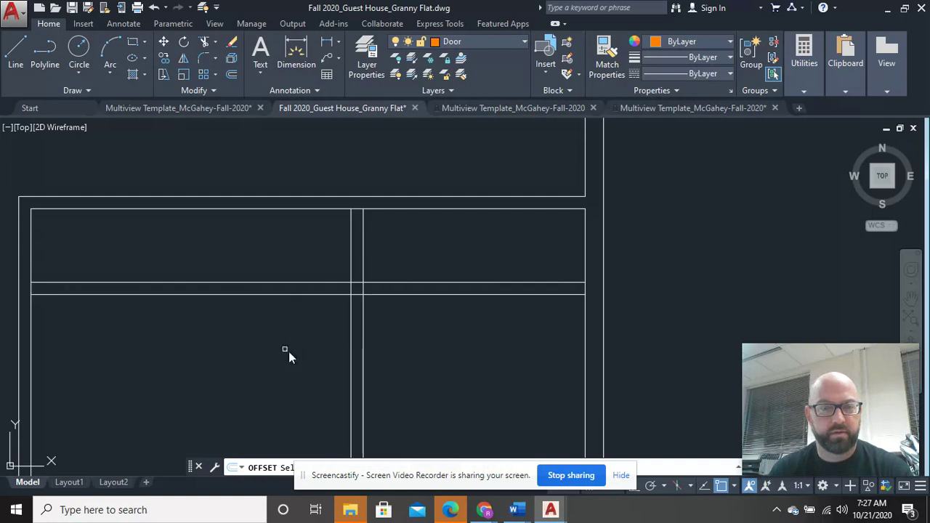
key(Escape)
Attempt TR with crossing selections on the vertical wall lines three times, cancelling each.
text(tr)
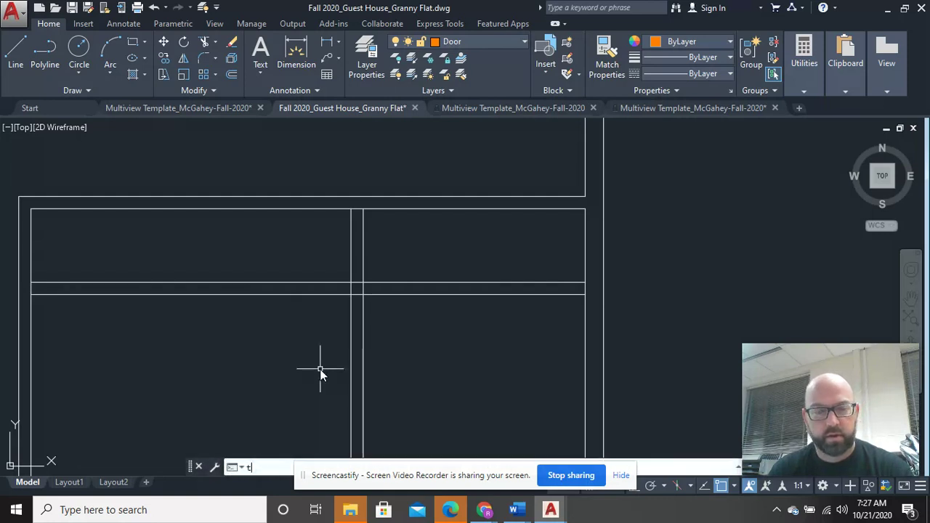
key(Return)
drag(396, 348, 302, 338)
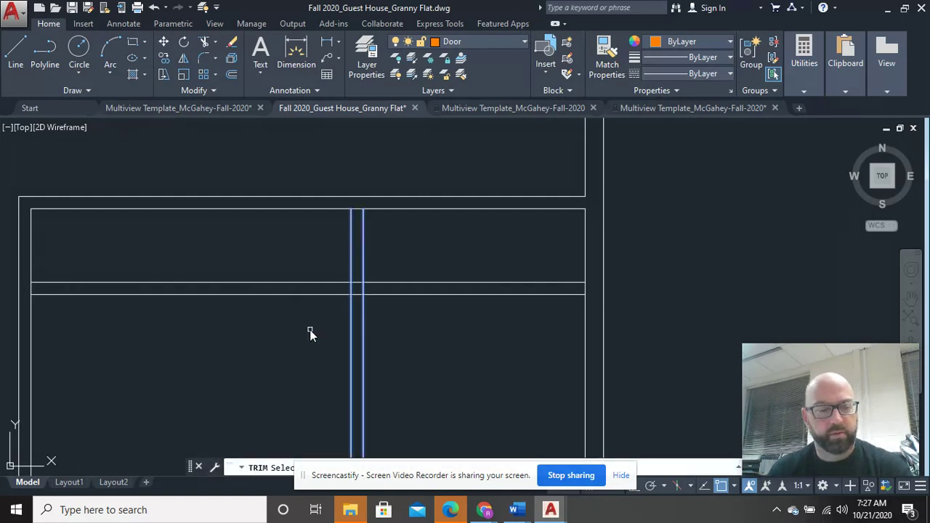
key(Escape)
text(tr)
key(Return)
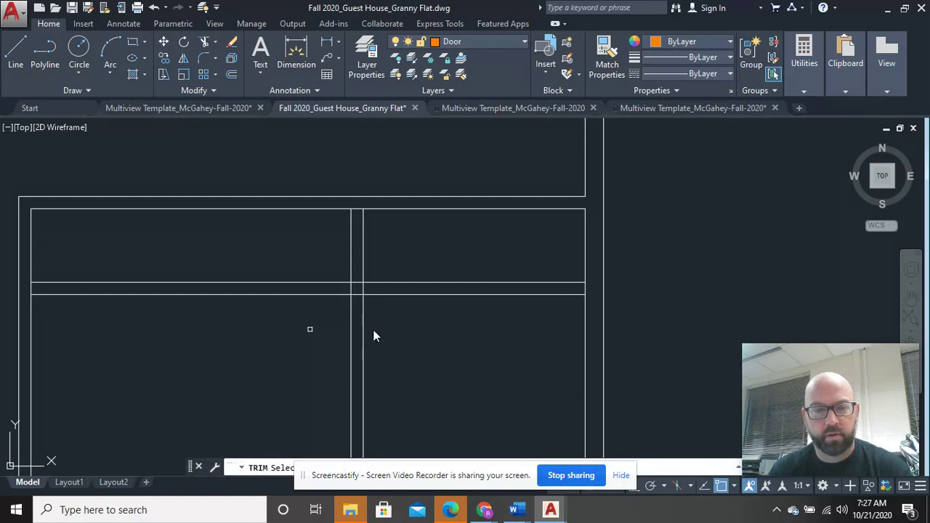
drag(373, 331, 286, 335)
key(Escape)
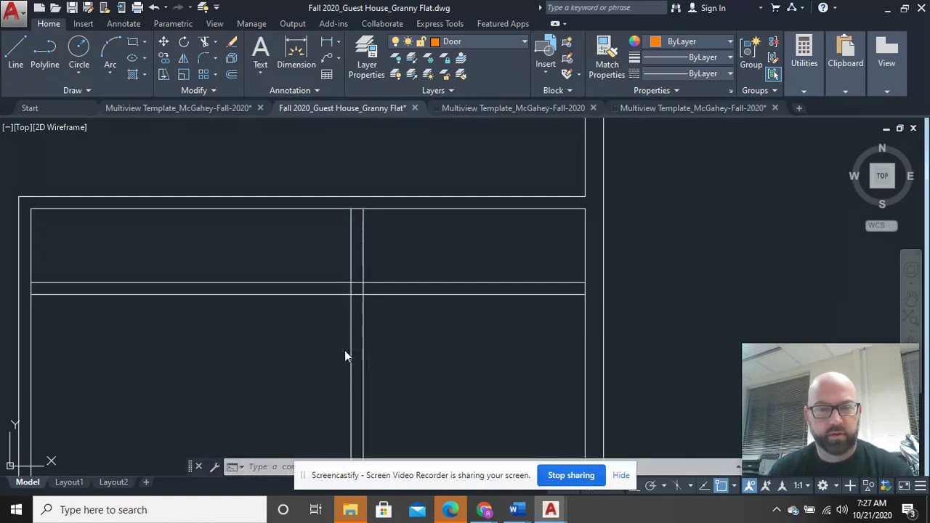
text(tr)
key(Return)
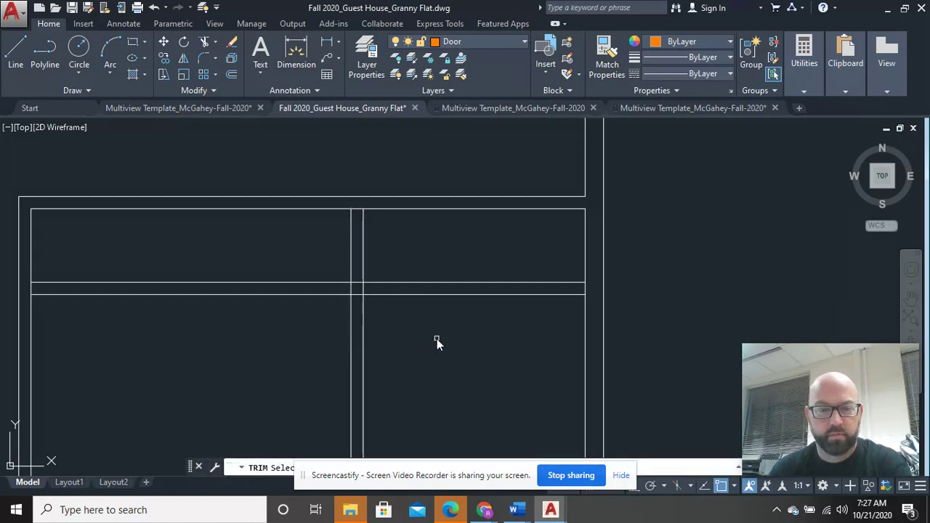
drag(428, 374, 301, 352)
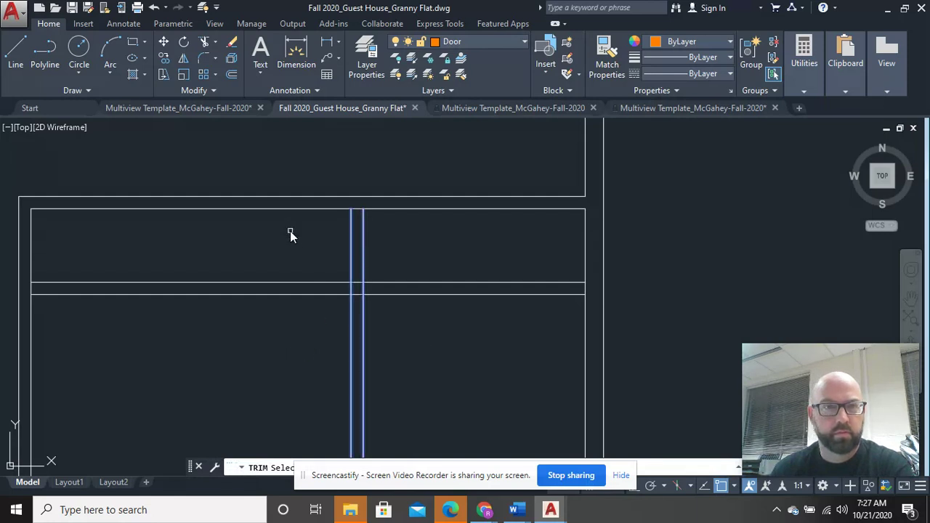
key(Escape)
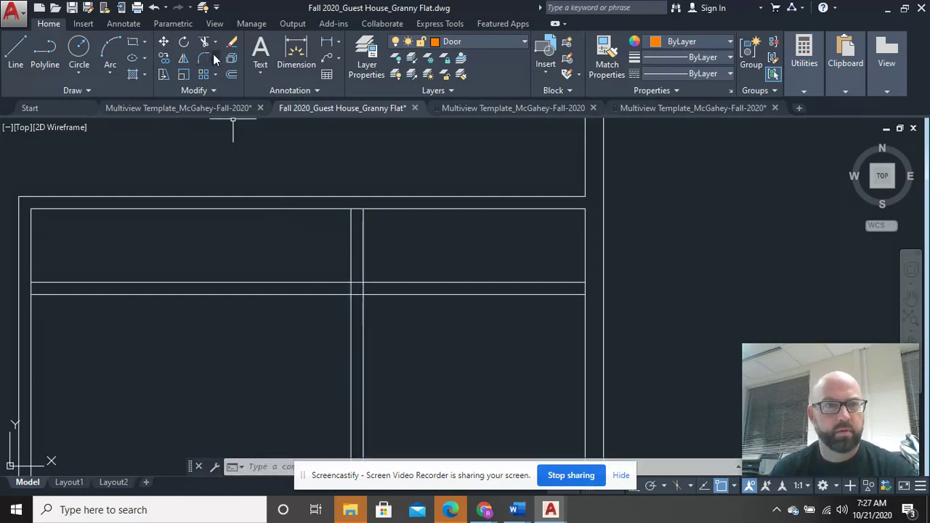
Trim away the leftover line stubs and overlaps so the new wall forms a clean T-junction.
click(204, 42)
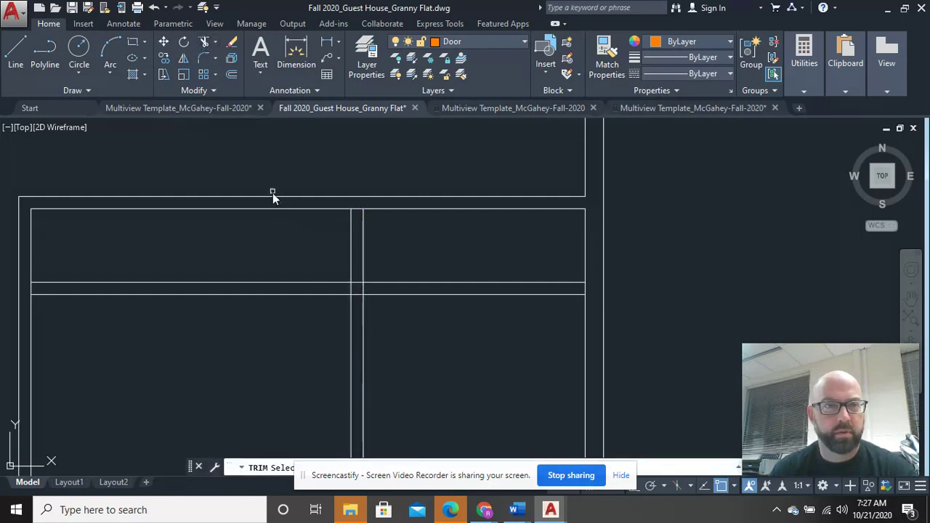
click(314, 295)
click(382, 338)
click(288, 301)
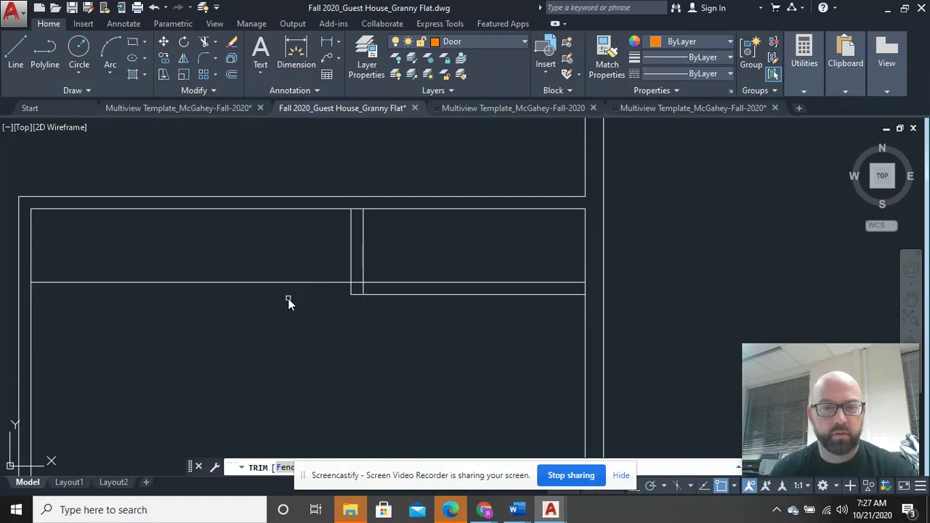
click(313, 312)
click(276, 251)
click(358, 283)
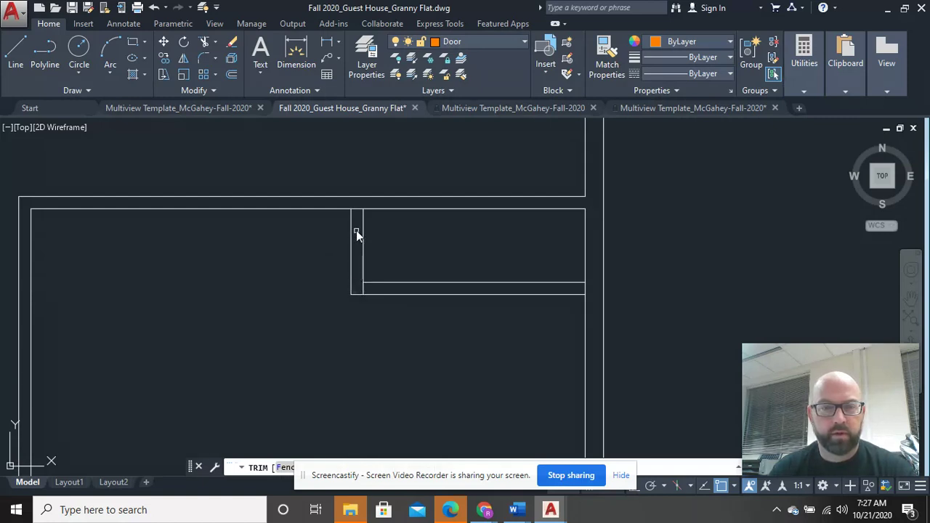
click(356, 210)
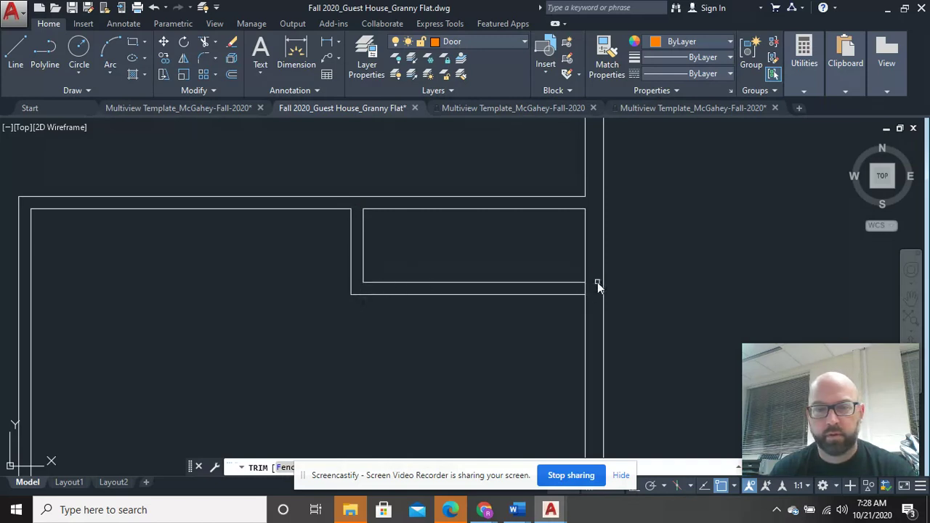
right_click(530, 253)
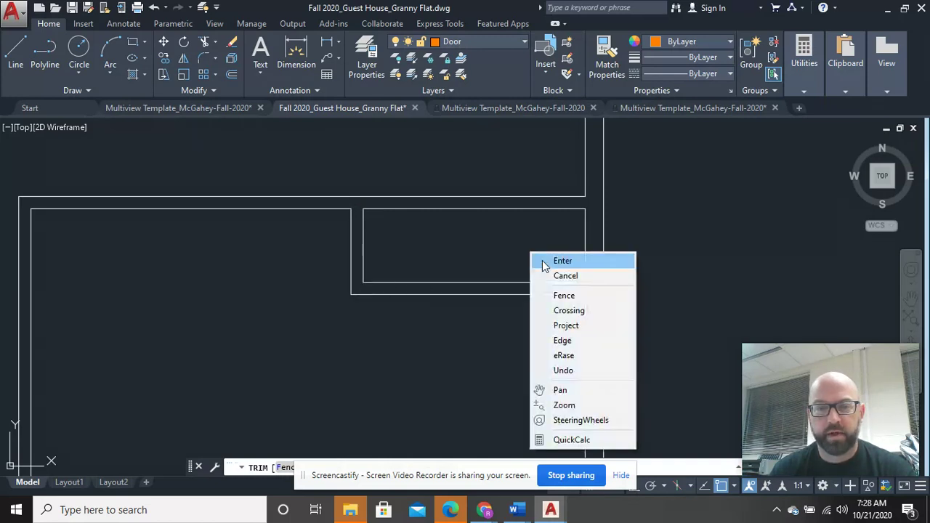
click(551, 260)
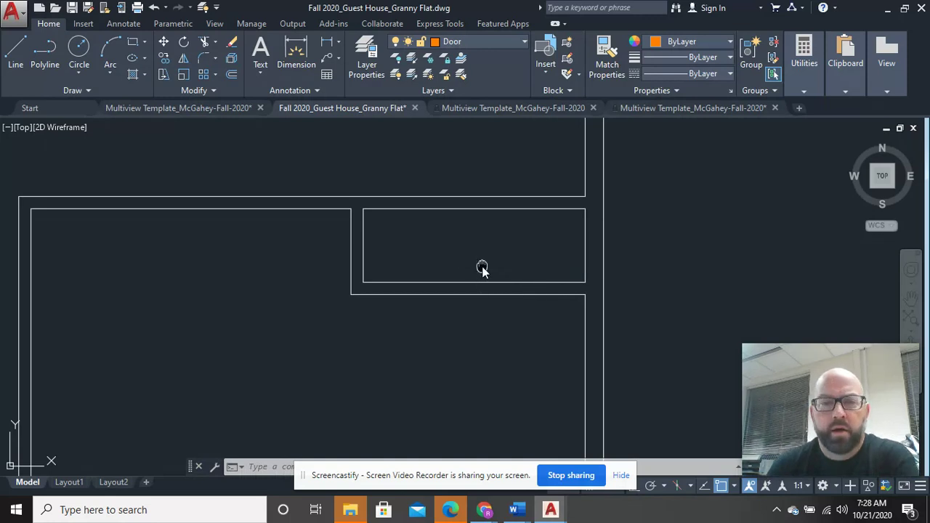
middle_drag(482, 268, 397, 266)
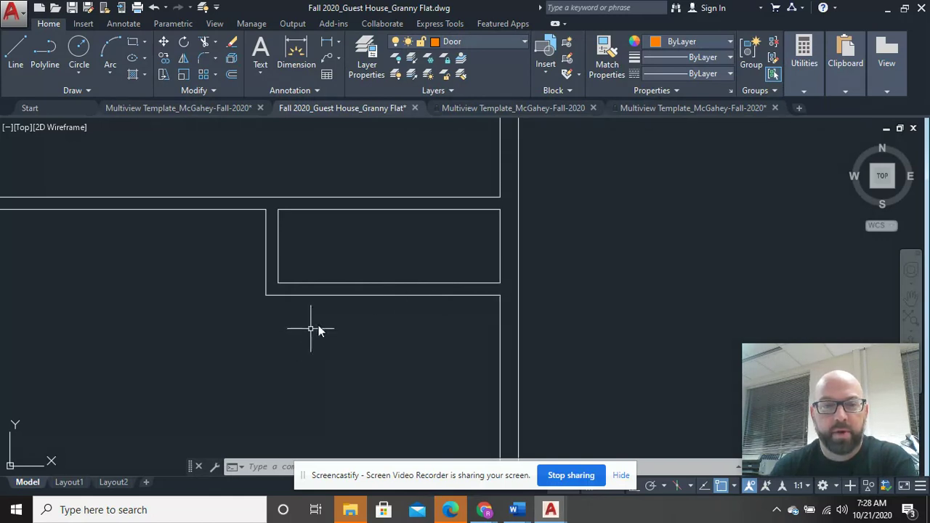
Draw a short line from the closet's bottom edge, perpendicular across the wall thickness.
scroll(382, 342, down, 3)
scroll(424, 386, up, 5)
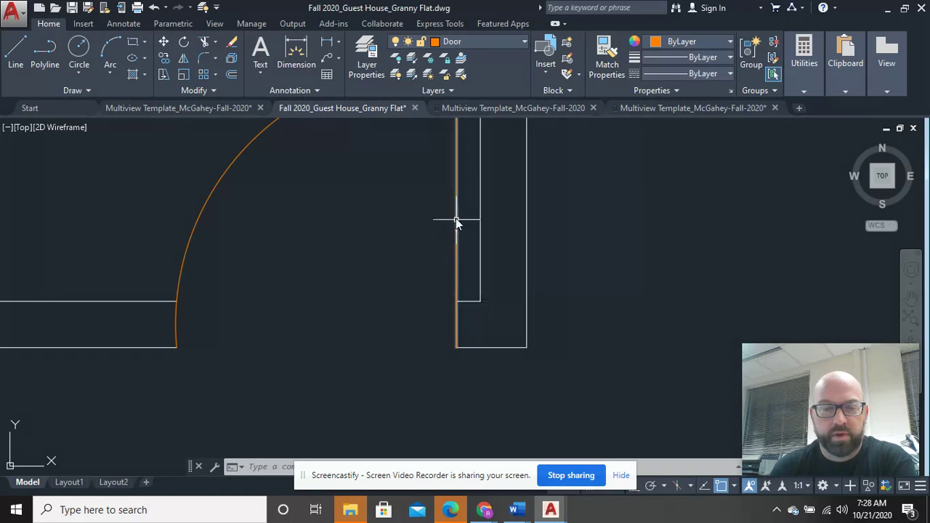
scroll(456, 221, down, 3)
mouse_move(440, 183)
middle_down()
mouse_move(407, 343)
mouse_move(385, 384)
middle_up()
scroll(386, 383, down, 1)
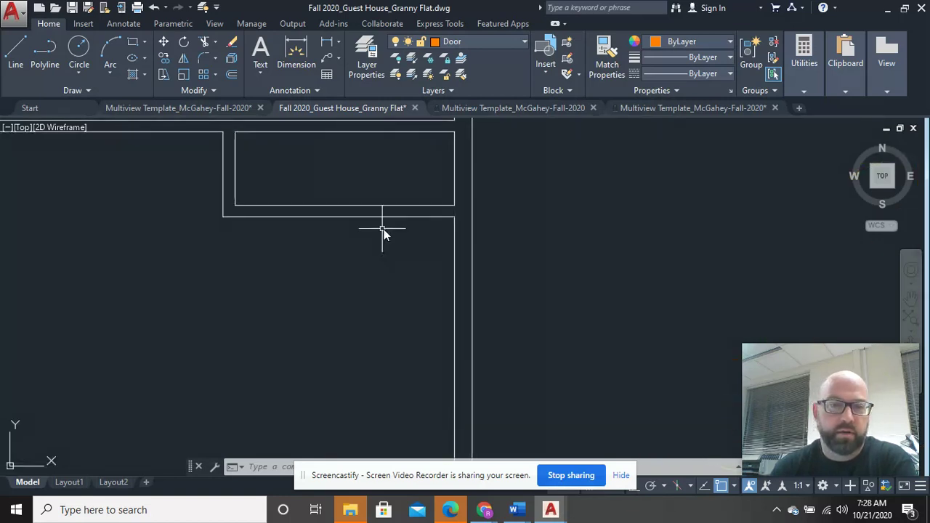
middle_drag(383, 233, 399, 332)
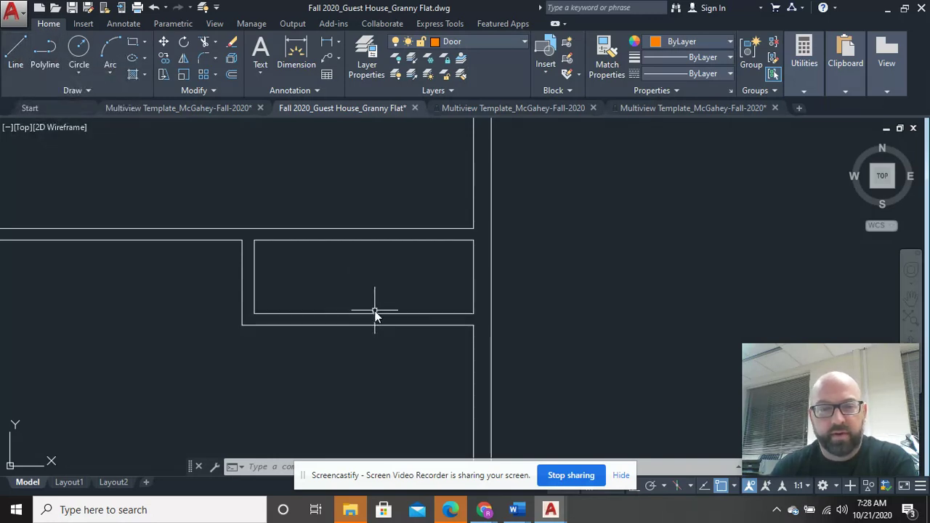
click(24, 57)
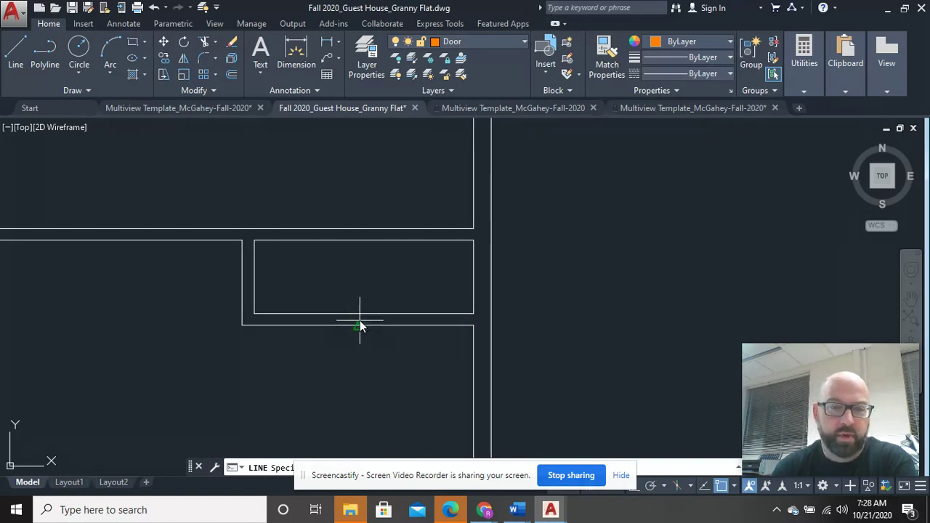
click(243, 317)
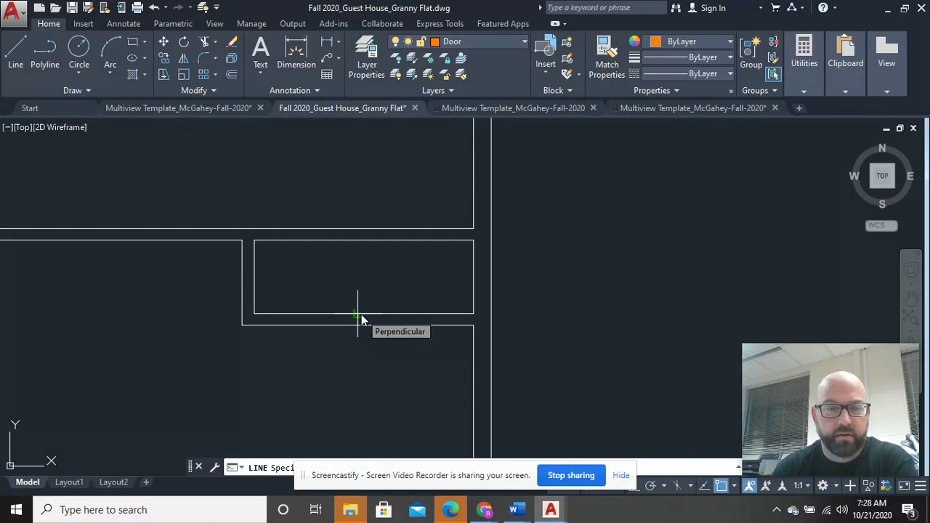
click(357, 315)
Finish the door line and offset copies of it to both ends of the closet opening.
right_click(432, 246)
click(438, 254)
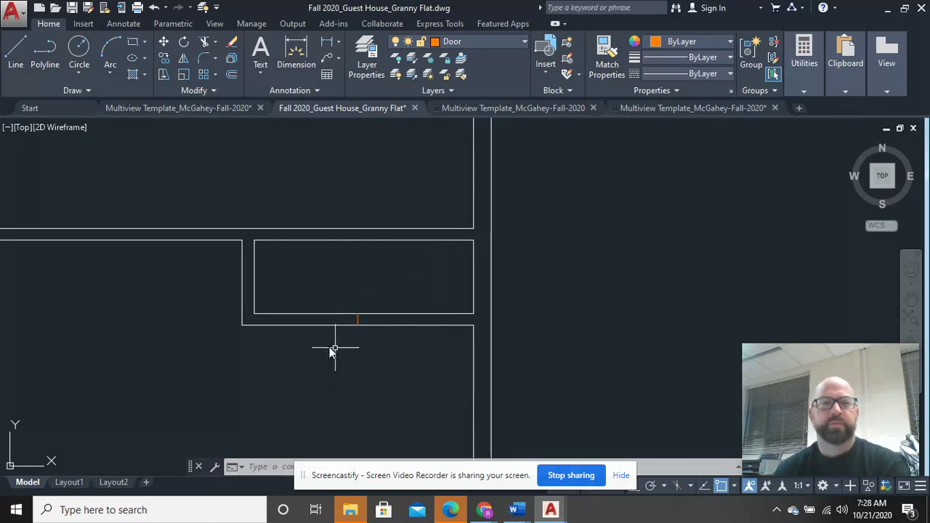
scroll(321, 337, up, 2)
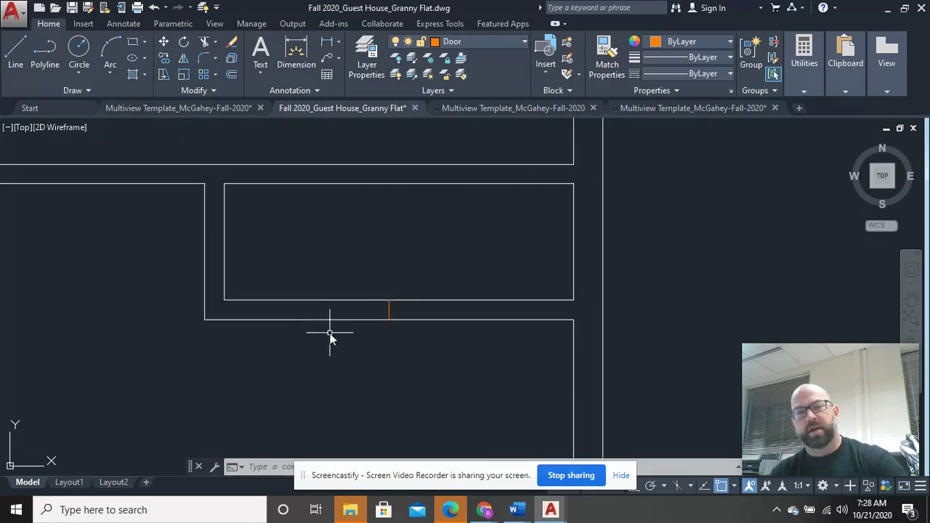
text(o)
key(Return)
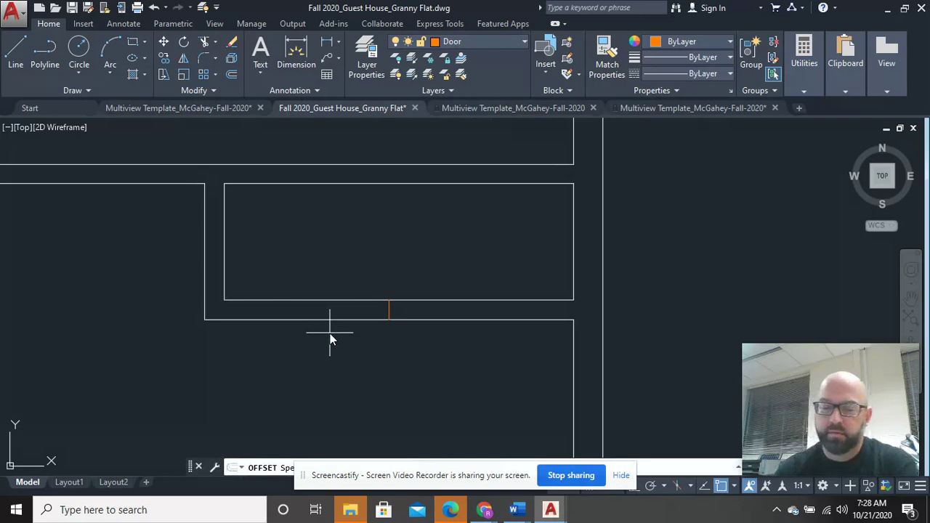
key(Return)
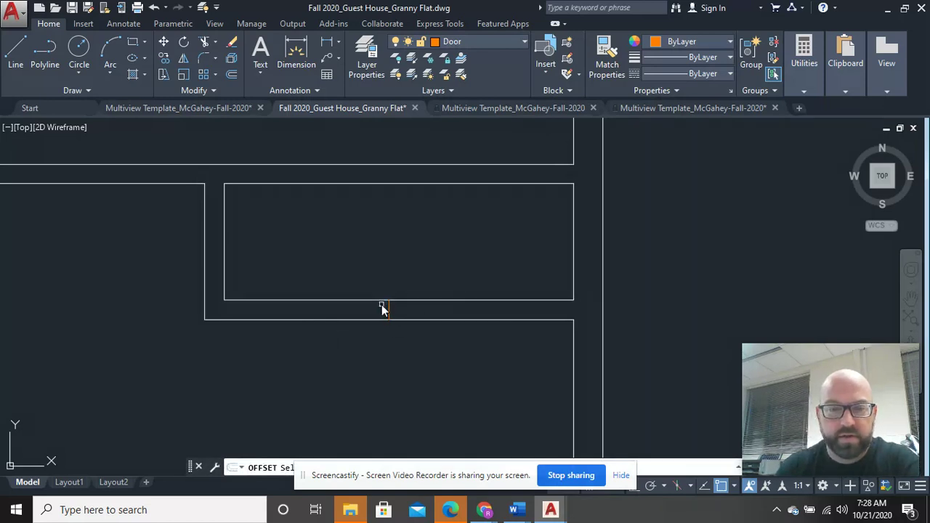
click(573, 313)
click(393, 312)
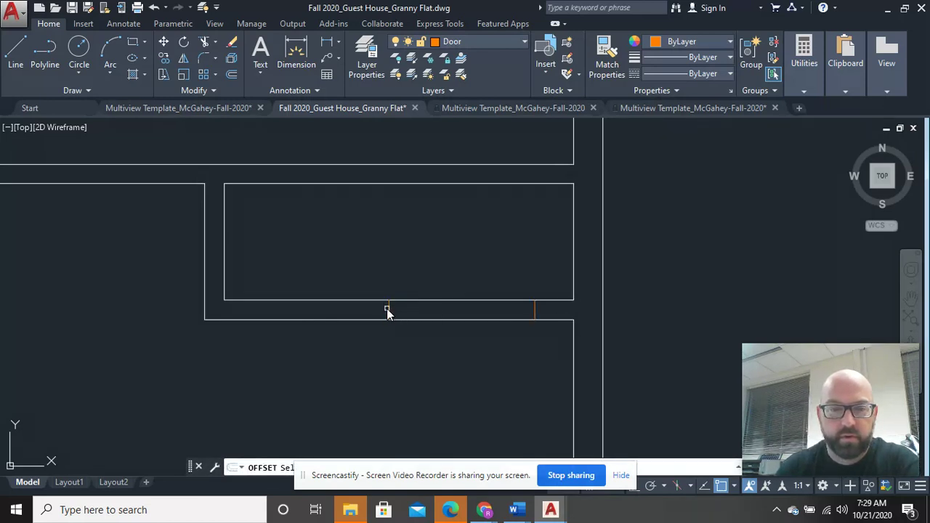
click(202, 294)
right_click(285, 256)
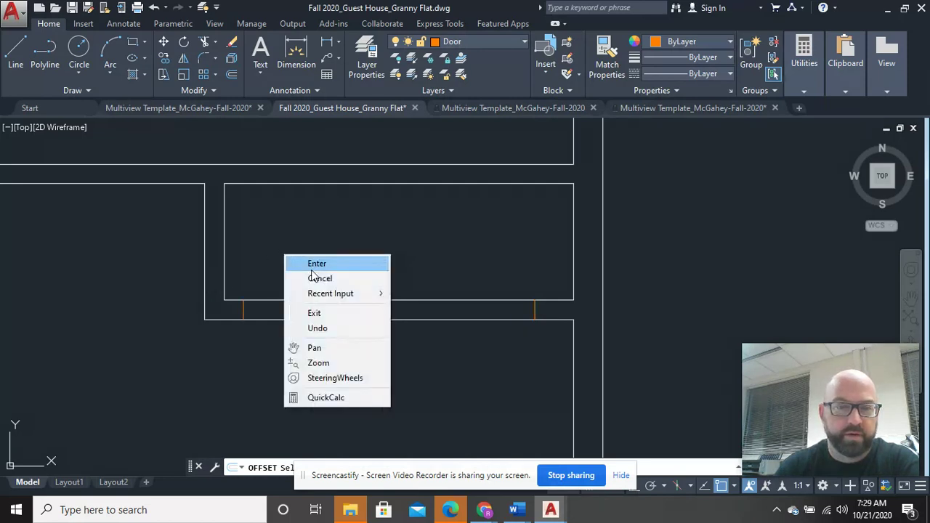
click(317, 273)
scroll(220, 311, up, 2)
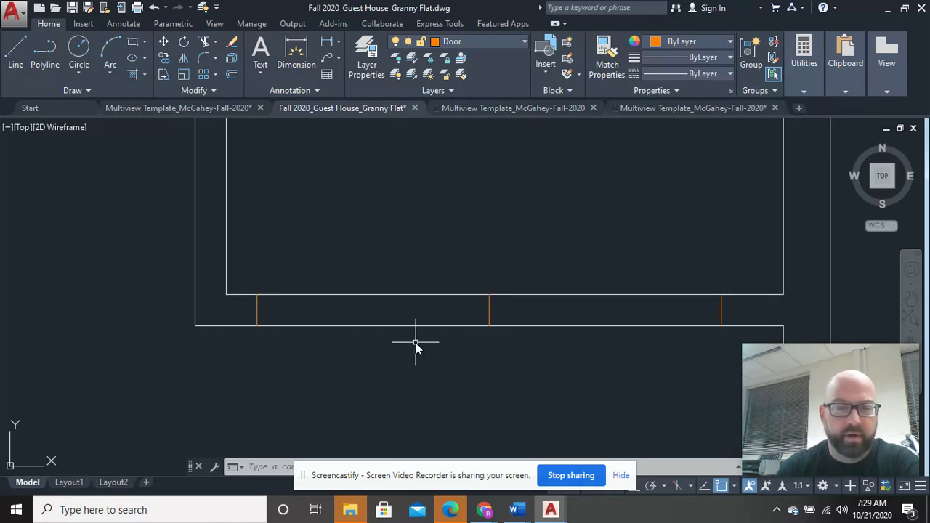
Trim the wall lines inside the closet opening with a crossing window.
text(tr)
key(Return)
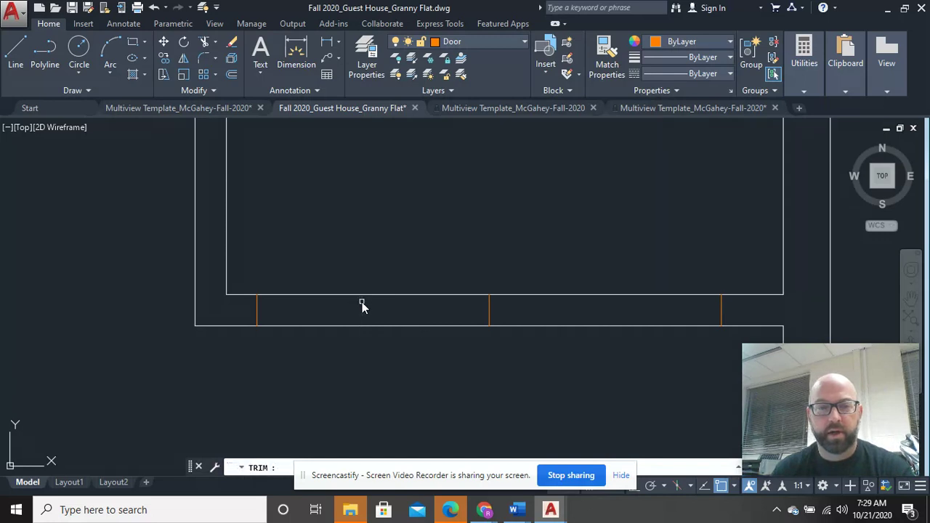
click(530, 387)
click(421, 264)
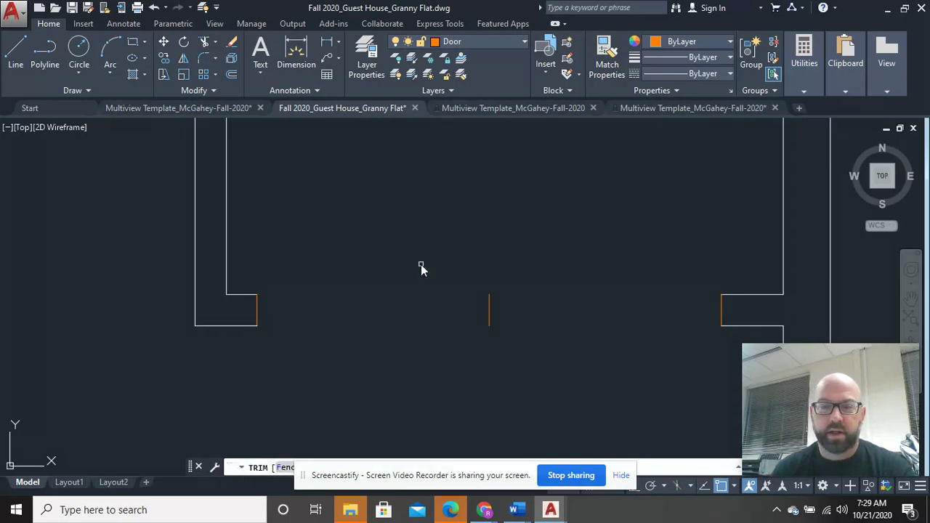
right_click(449, 294)
click(481, 301)
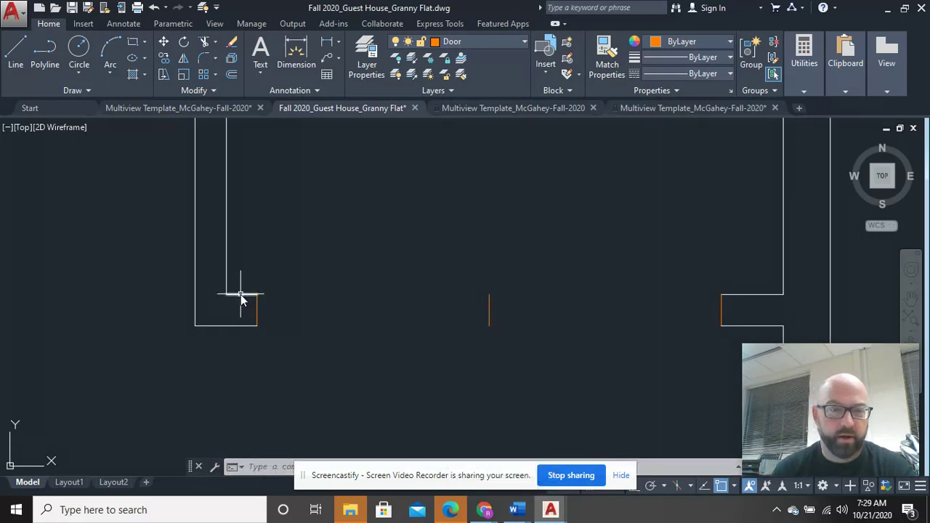
List the short wall return to confirm it is 0'-4" long.
click(242, 295)
text(l)
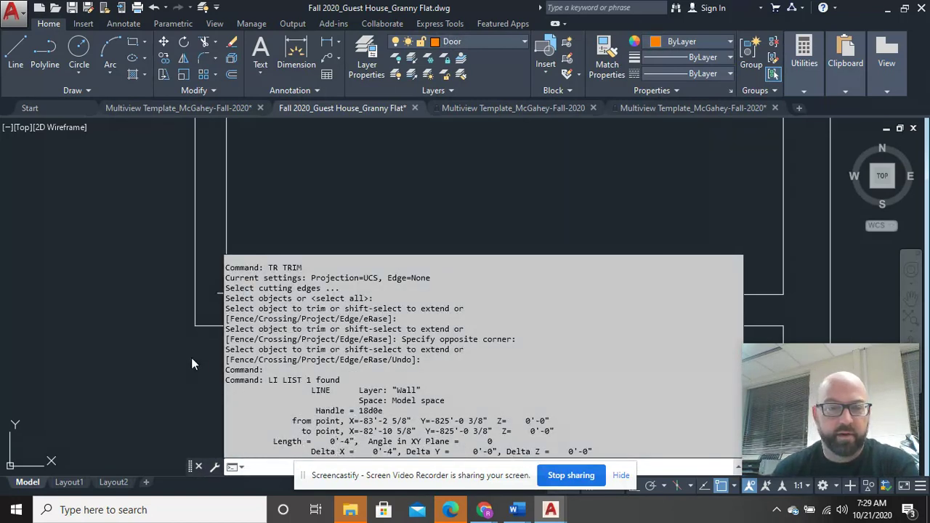
mouse_move(430, 332)
middle_down()
mouse_move(228, 263)
mouse_move(322, 274)
middle_up()
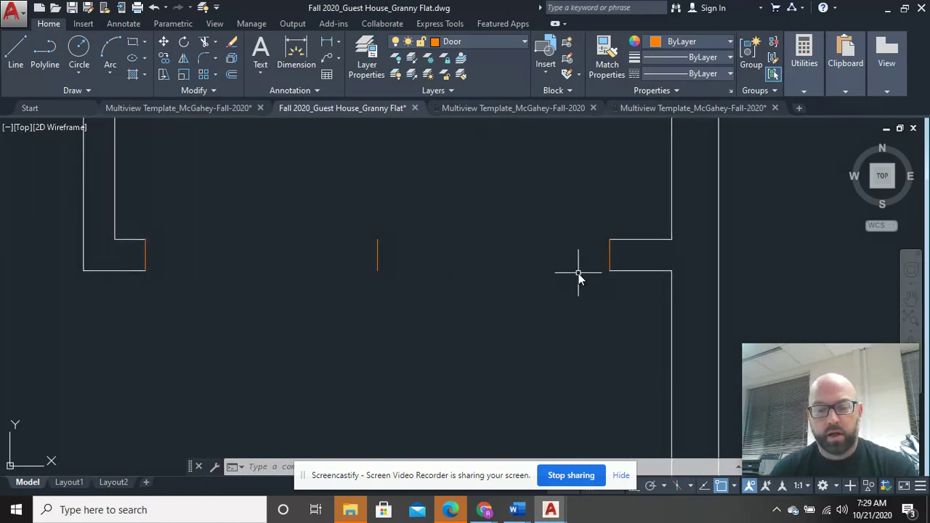
Start moving the right jamb lines, then cancel the move.
text(m)
key(Return)
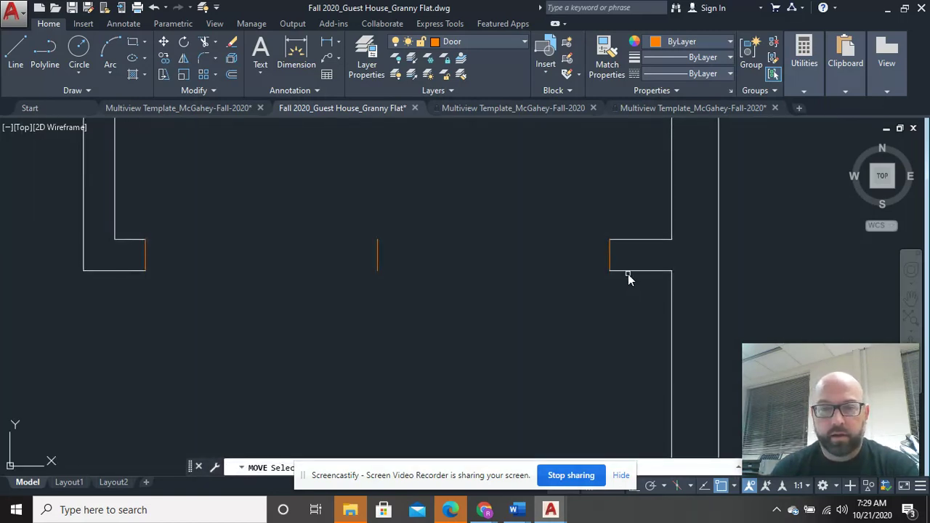
click(633, 272)
click(603, 251)
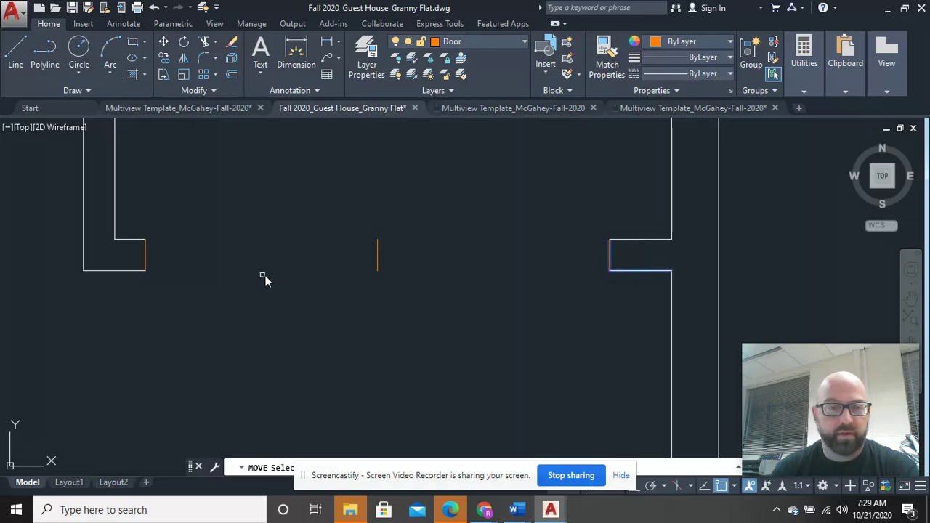
key(Escape)
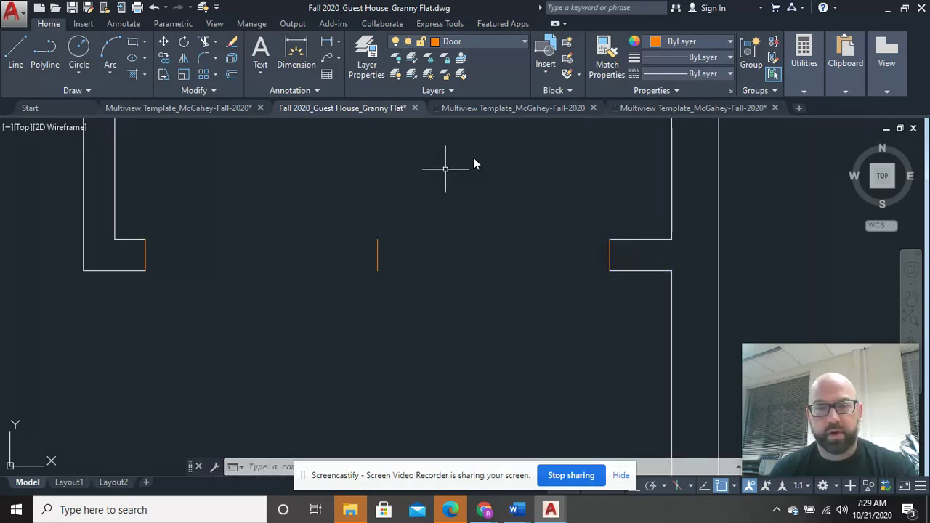
Match both outer jamb lines to the wall properties, leaving the centre line orange.
click(614, 64)
click(625, 268)
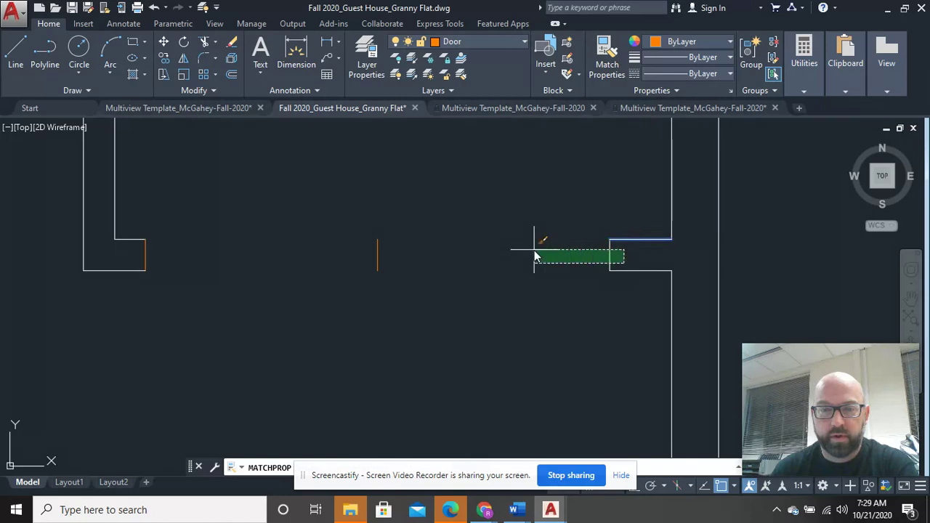
click(536, 251)
click(245, 294)
click(145, 222)
right_click(195, 194)
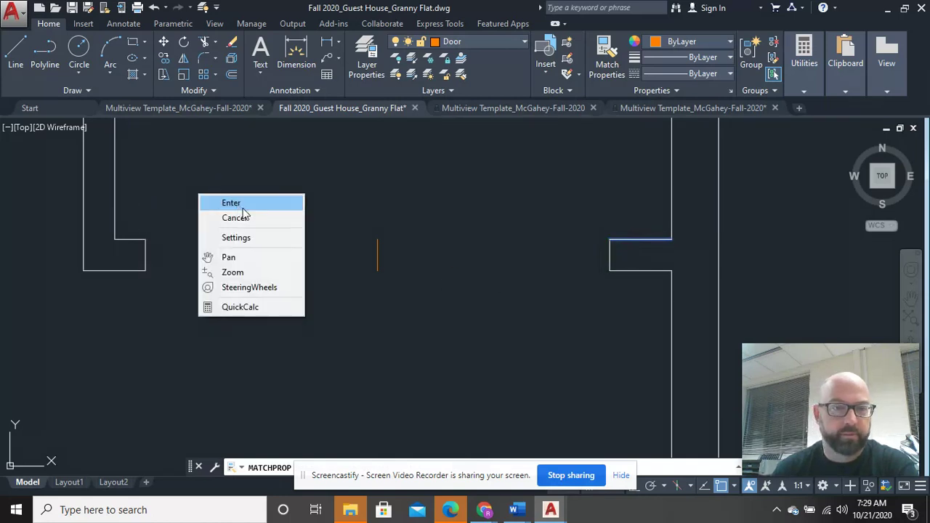
click(218, 201)
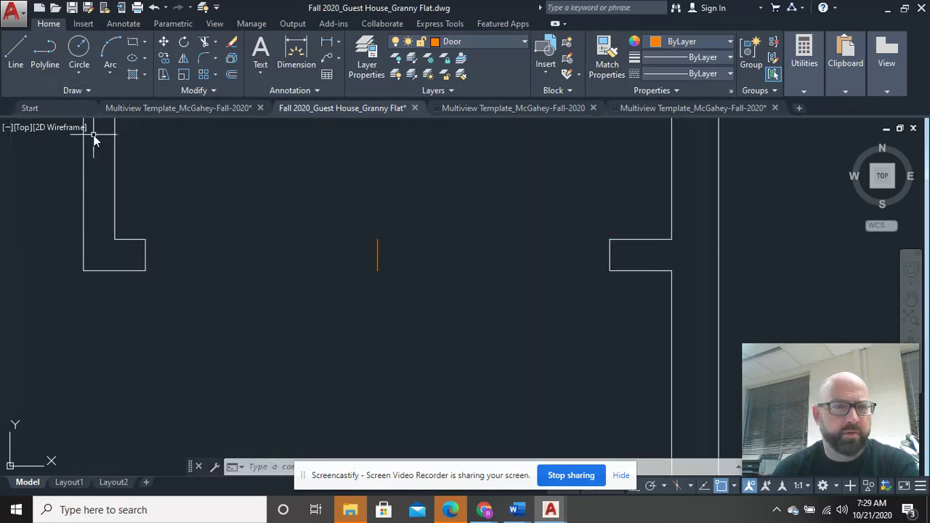
click(17, 53)
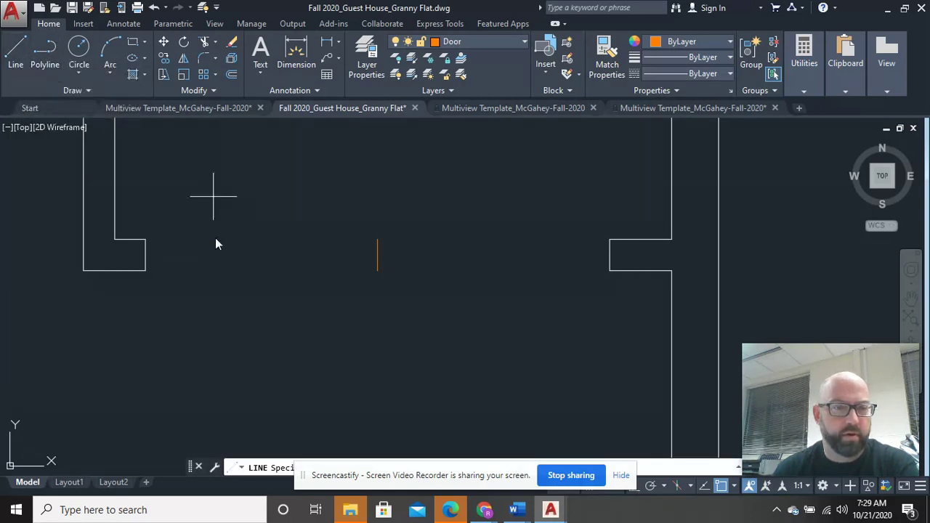
click(145, 270)
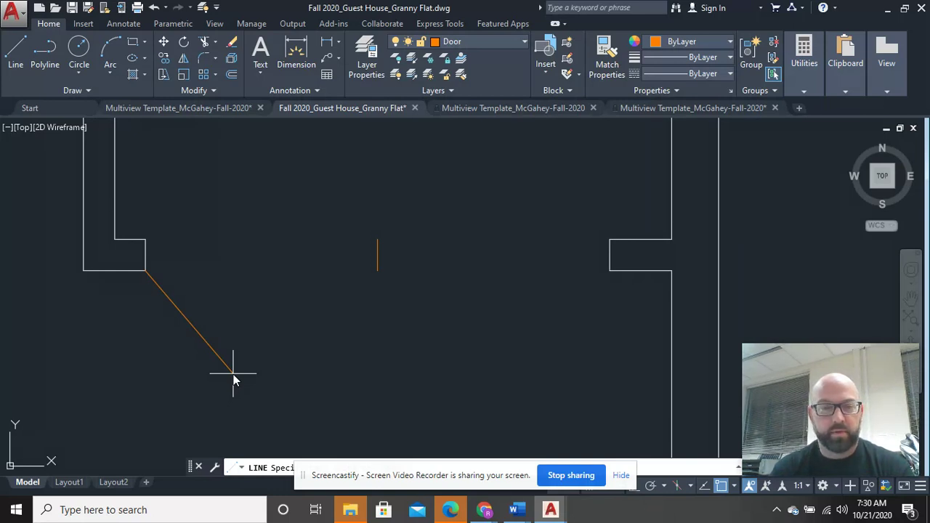
click(248, 378)
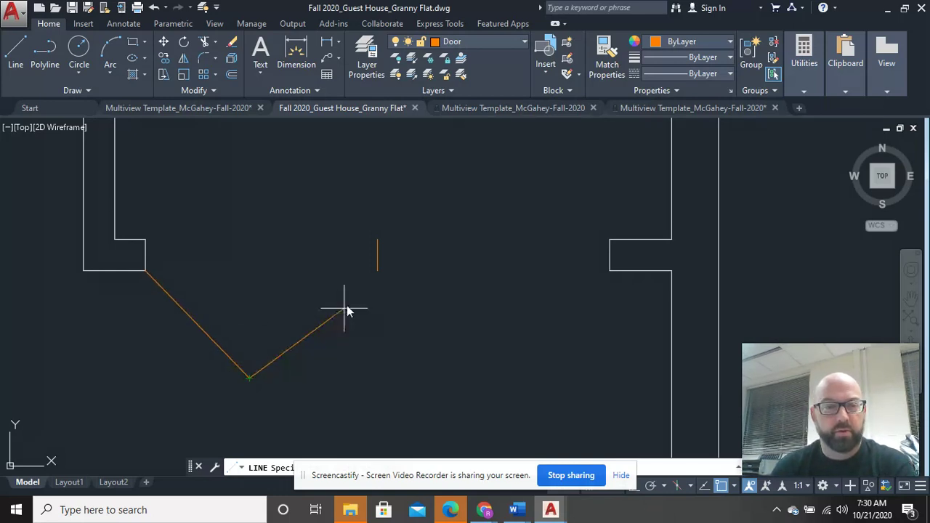
click(379, 271)
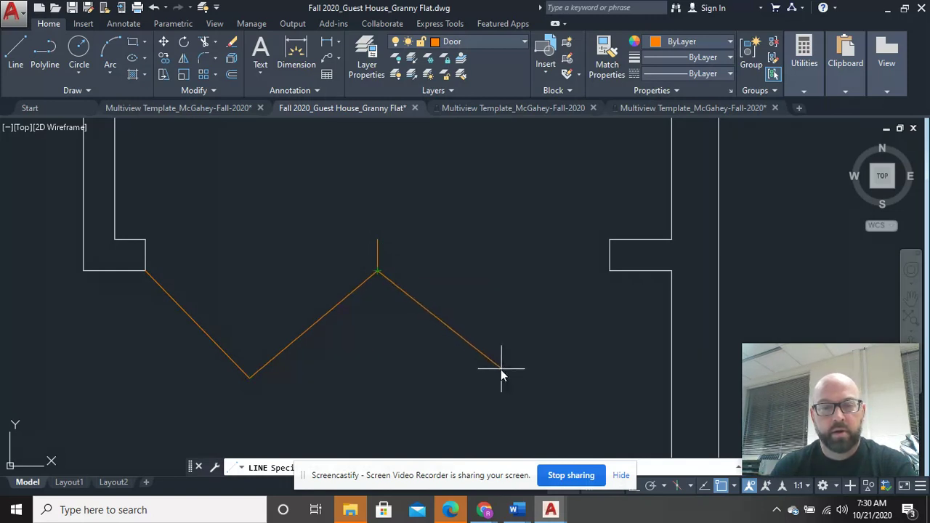
click(501, 369)
click(611, 272)
right_click(560, 274)
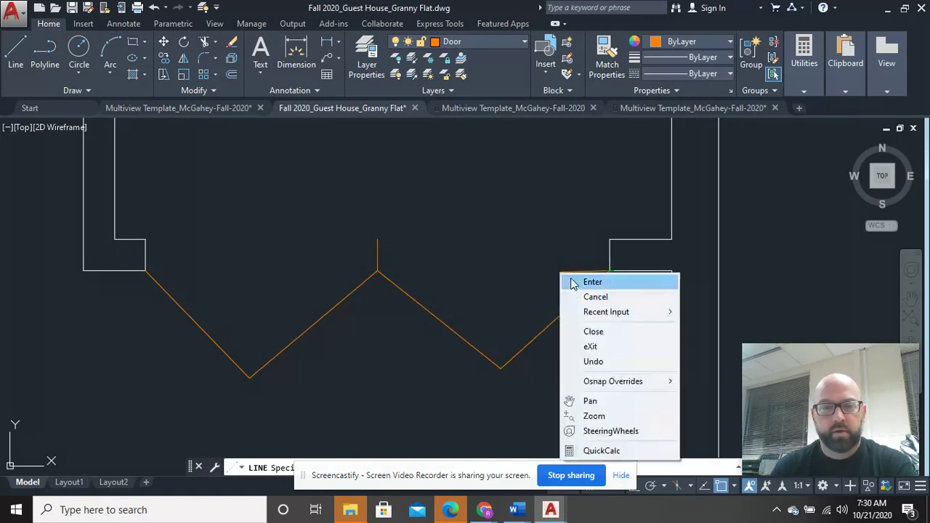
click(592, 282)
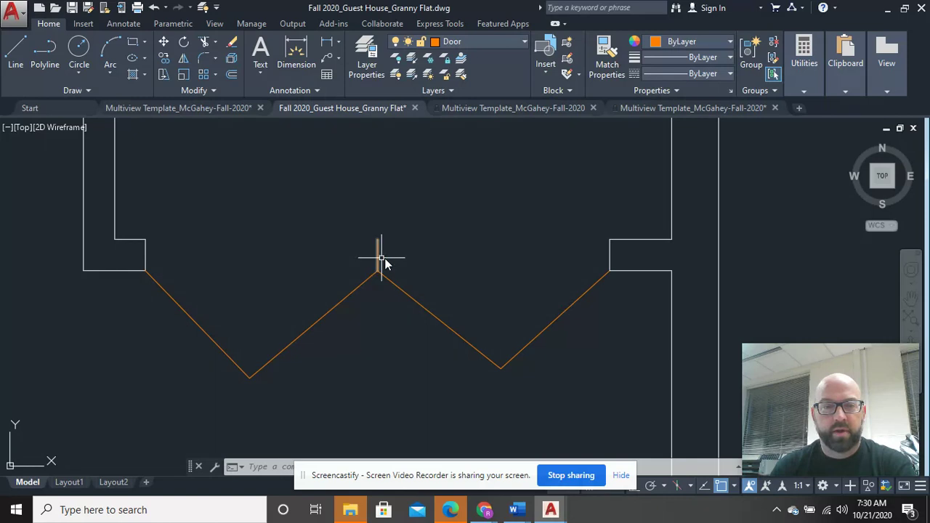
click(558, 322)
click(452, 331)
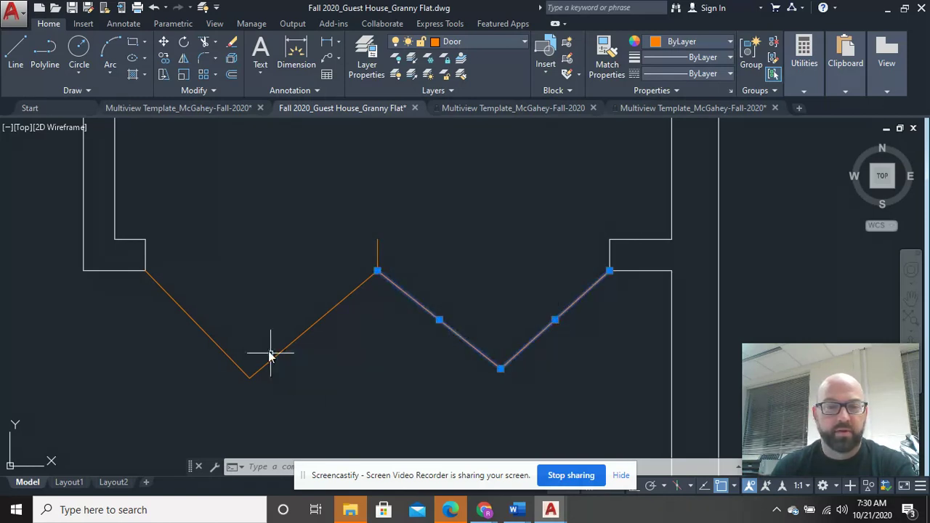
click(306, 346)
click(210, 341)
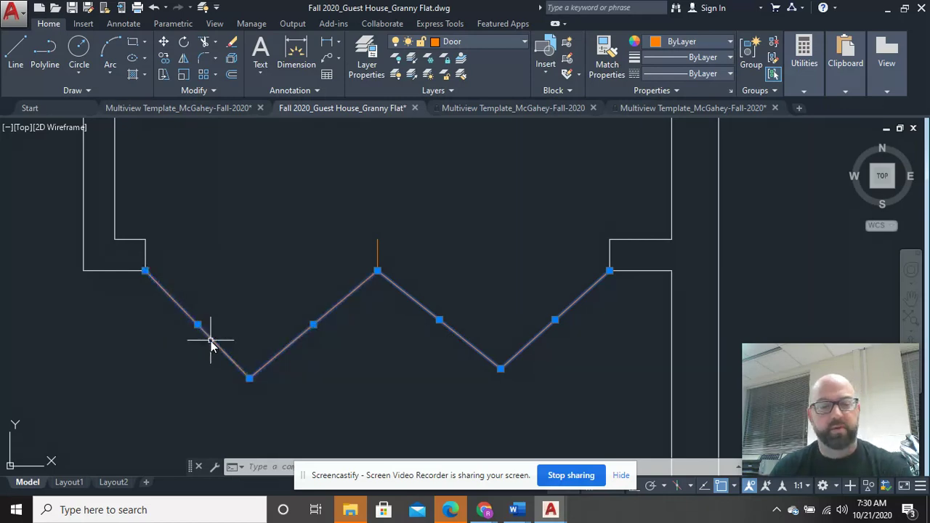
key(Delete)
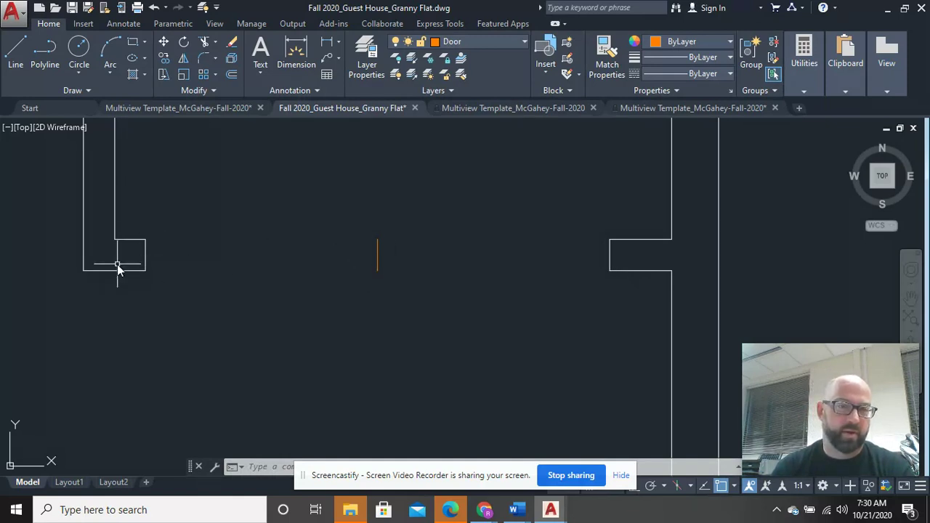
click(15, 53)
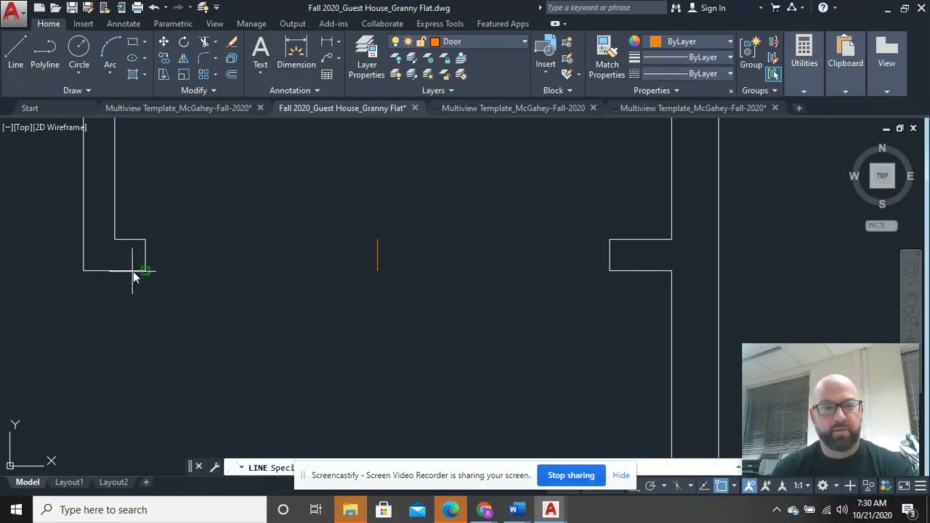
click(145, 271)
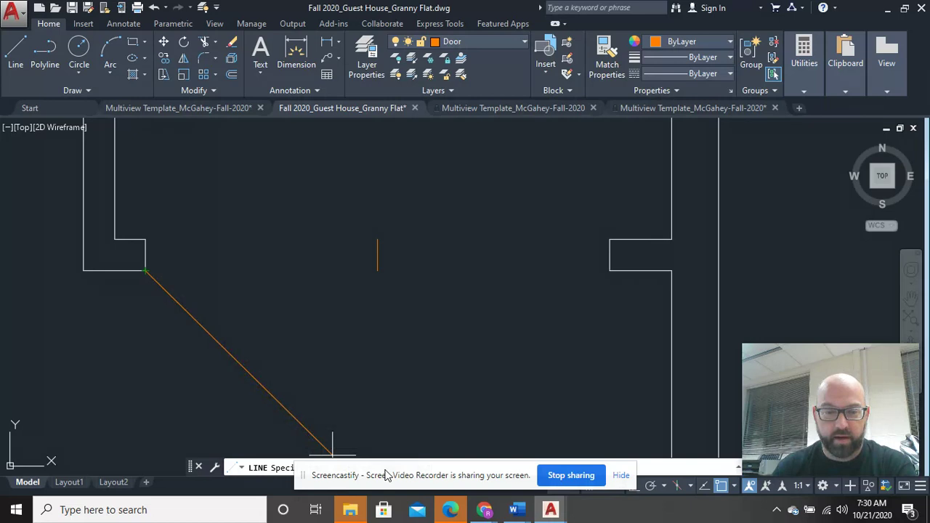
text(@15)
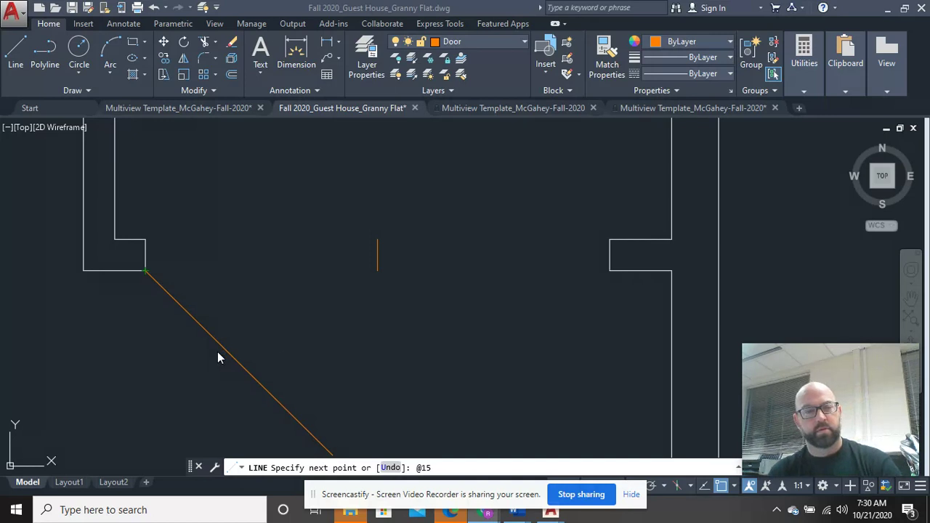
key(Escape)
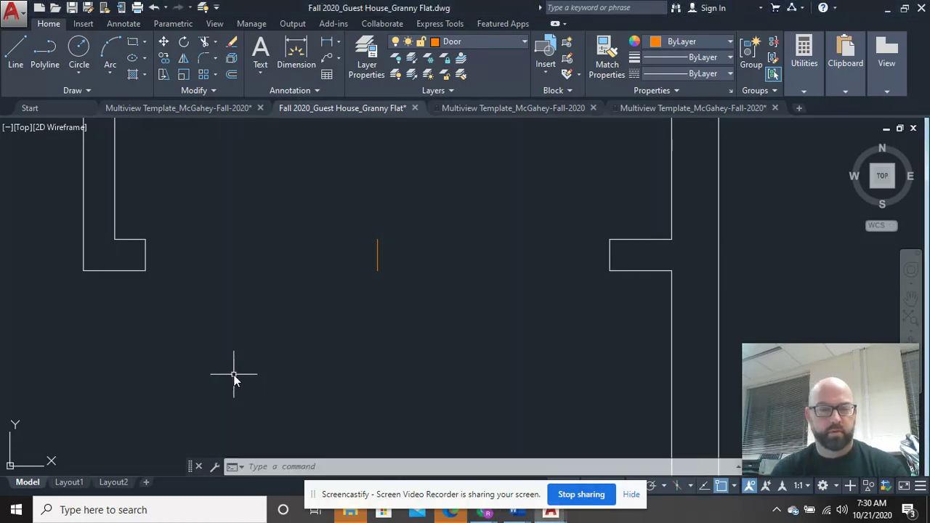
key(Return)
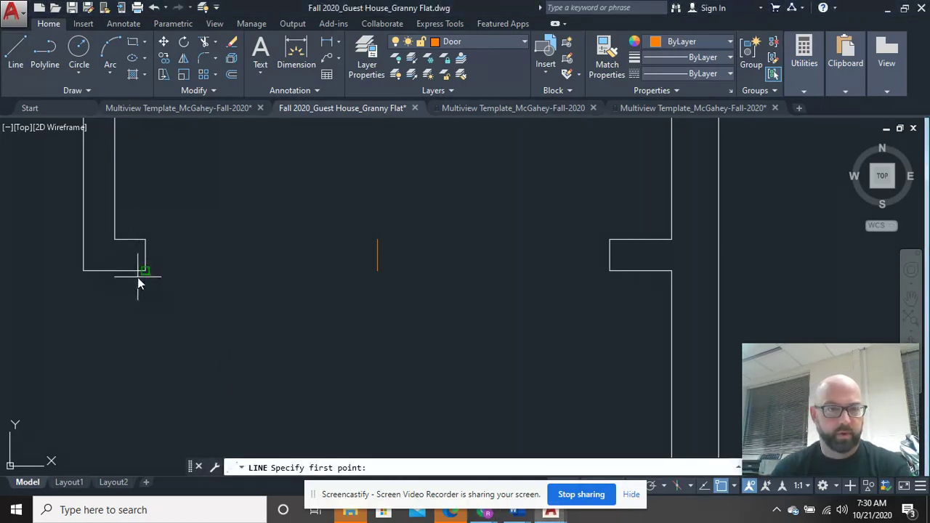
click(145, 270)
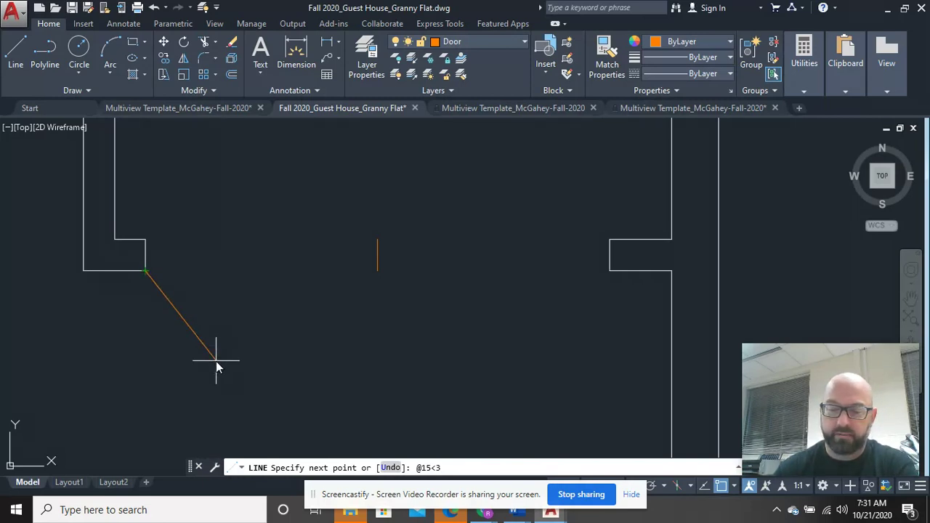
key(Return)
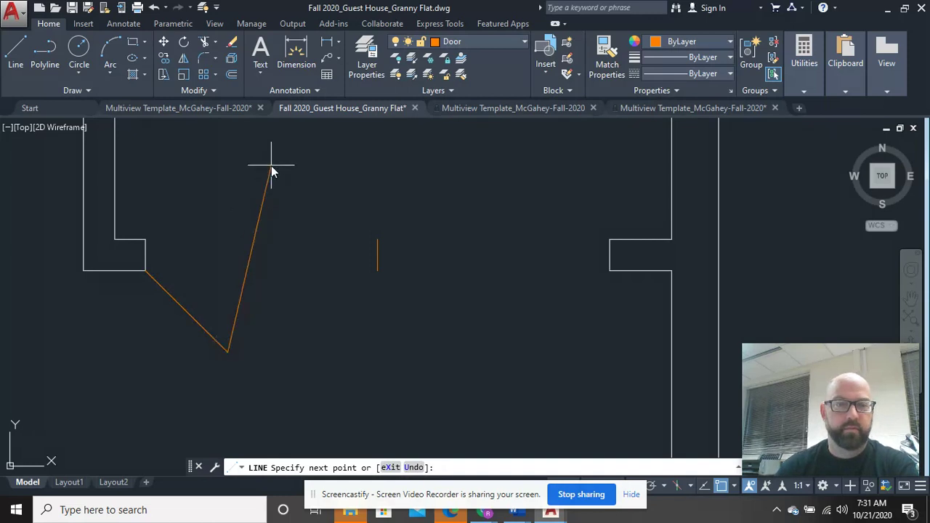
right_click(284, 227)
click(300, 233)
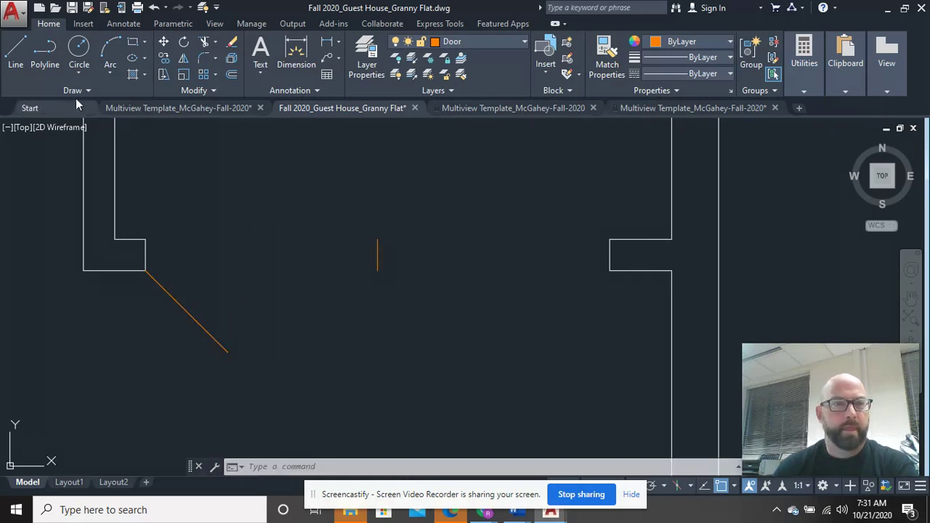
Begin mirroring the diagonal door leaf, then cancel after an empty selection window.
click(183, 58)
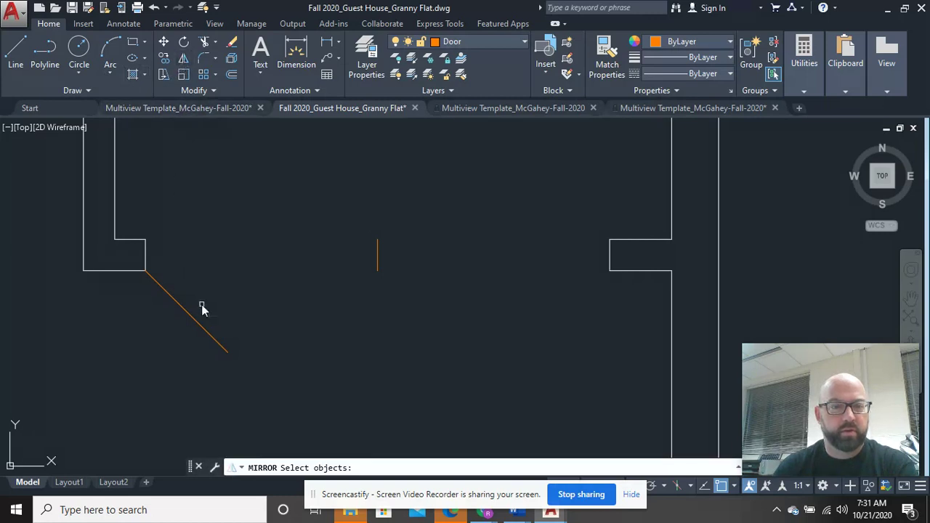
click(201, 326)
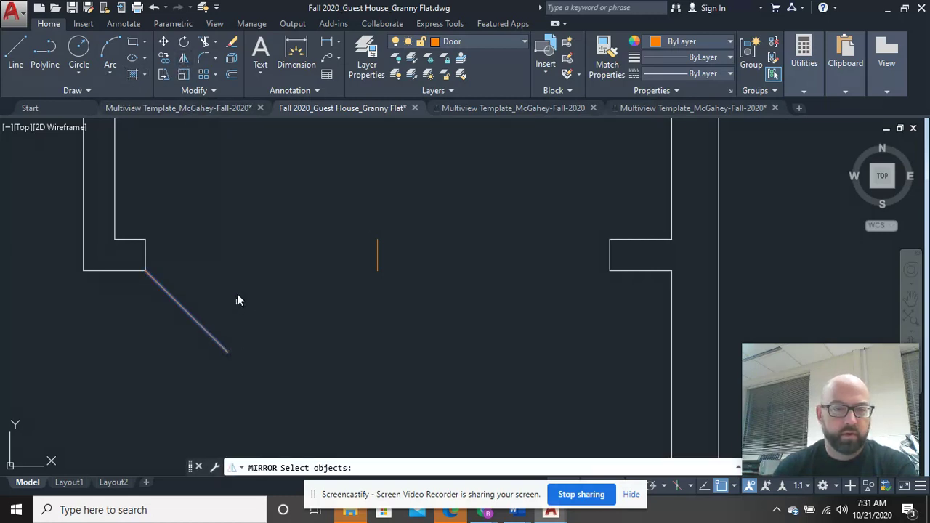
click(245, 244)
click(320, 227)
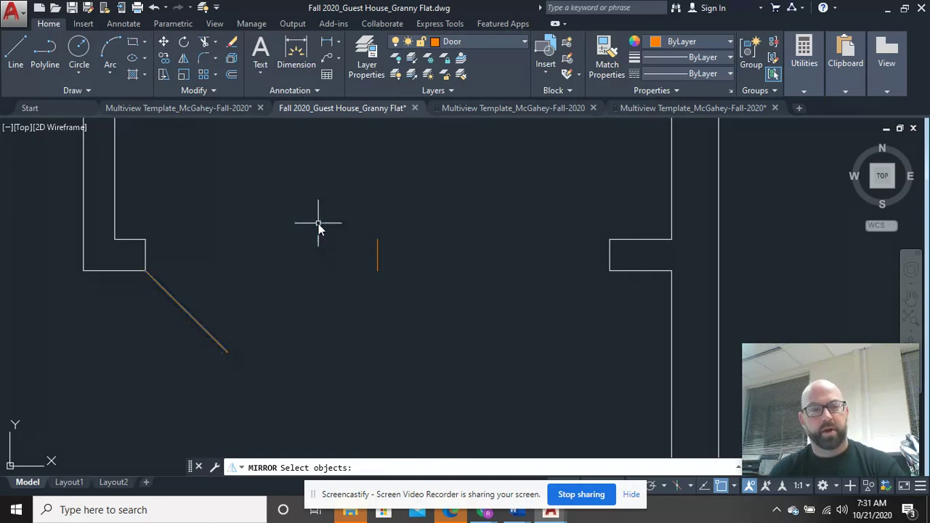
key(Escape)
Mirror the diagonal leaf about a vertical Polar axis through its lower end, keeping the original.
right_click(318, 228)
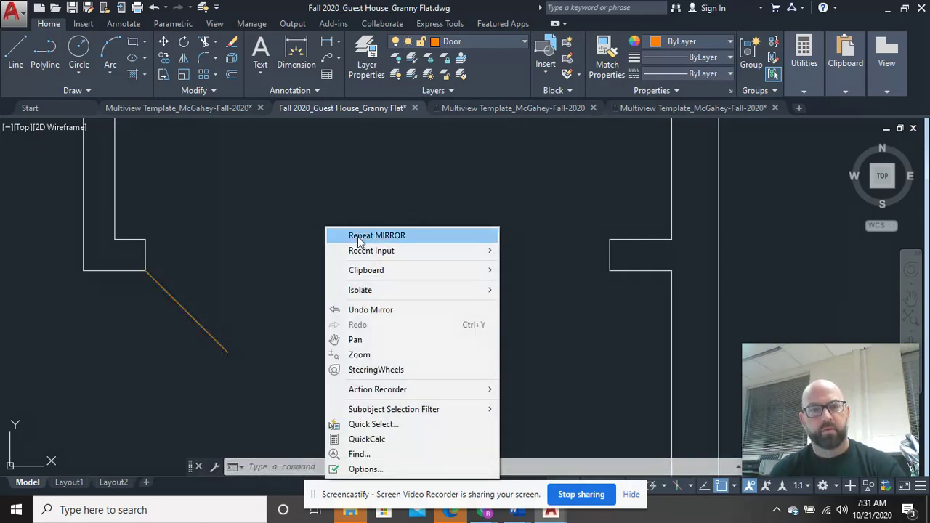
click(341, 234)
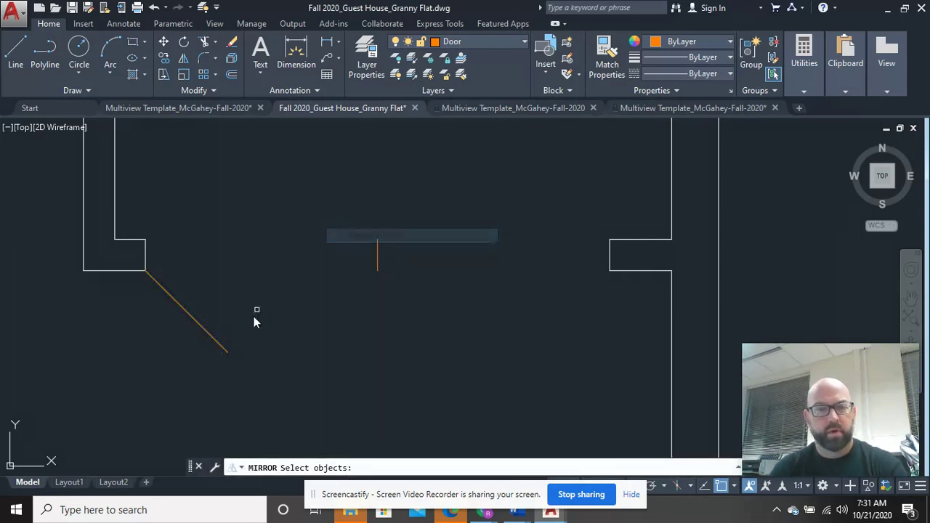
click(199, 325)
key(Return)
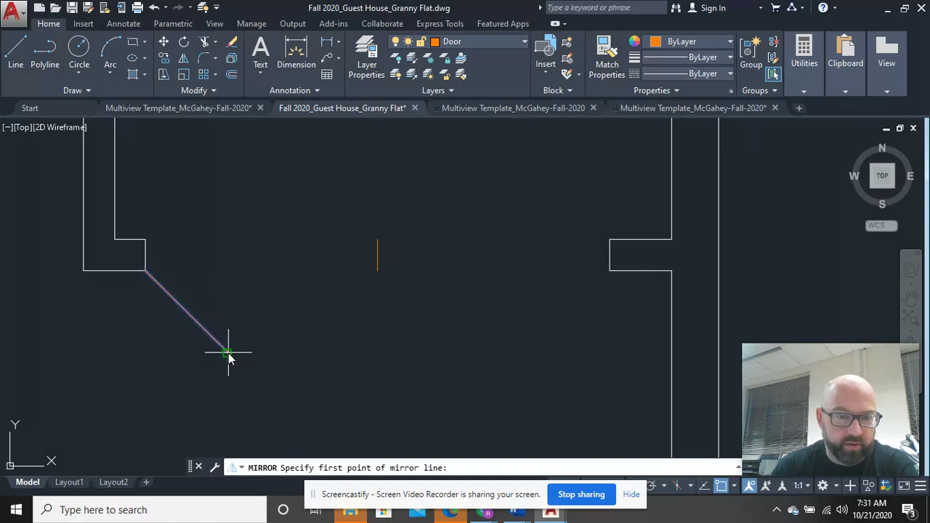
click(228, 354)
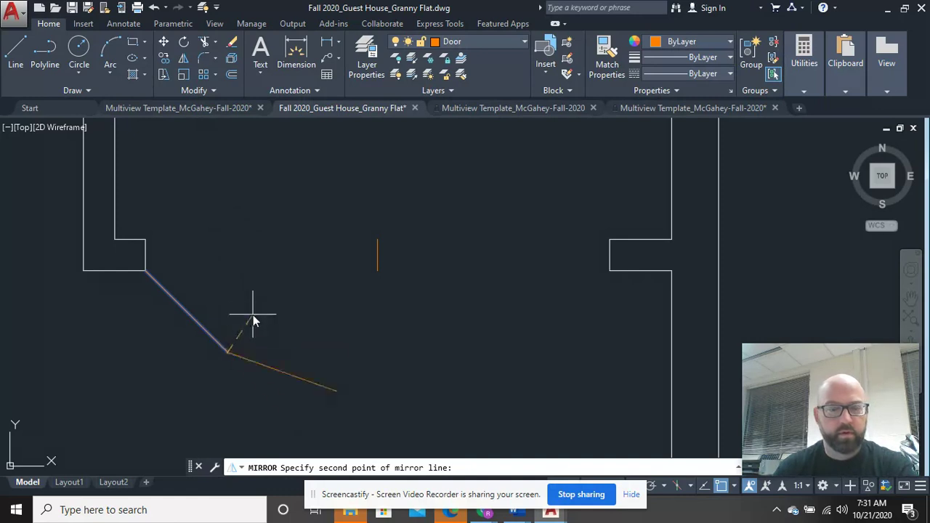
click(652, 485)
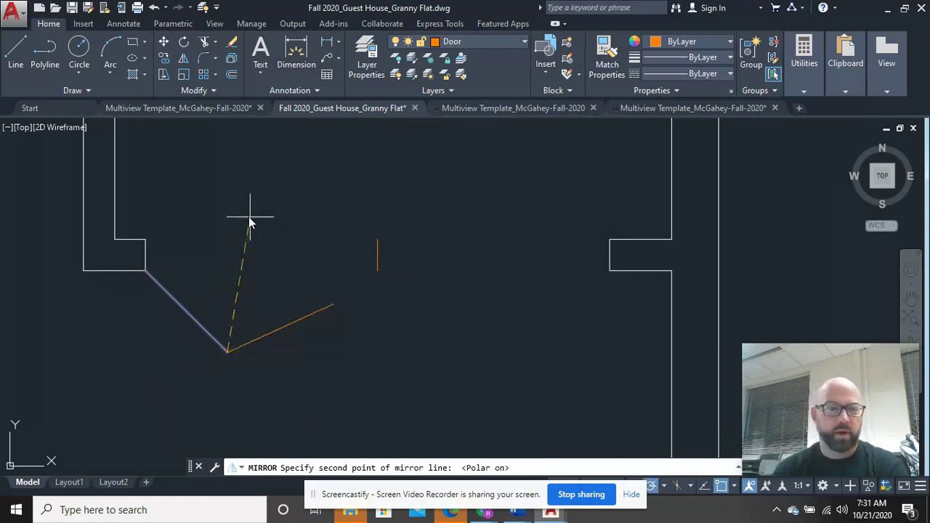
click(221, 206)
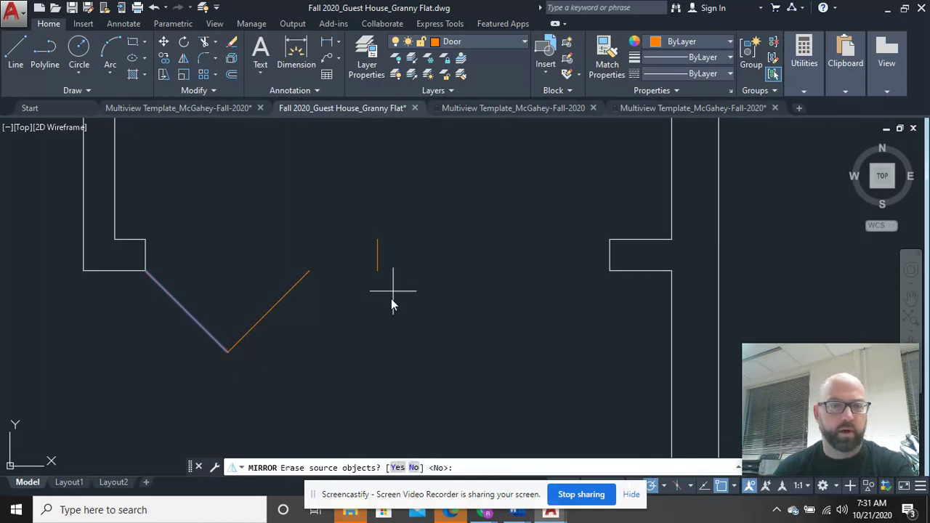
key(Return)
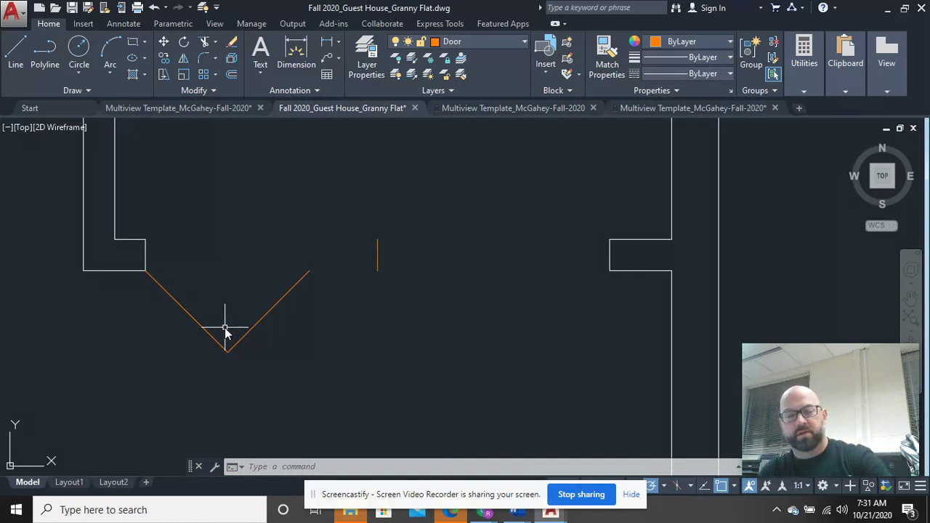
Offset both V leaves by 0.75, the left copy below and the right copy inside the V.
text(o)
key(Return)
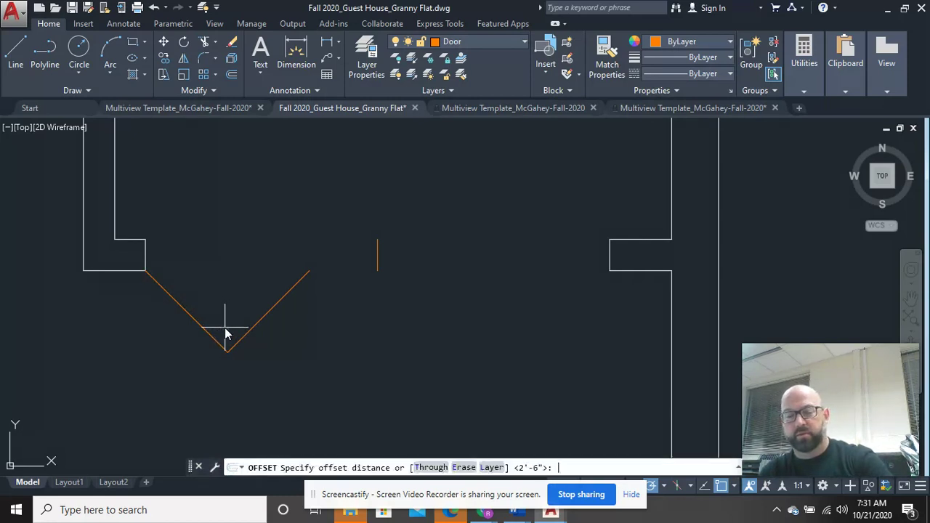
text(.75)
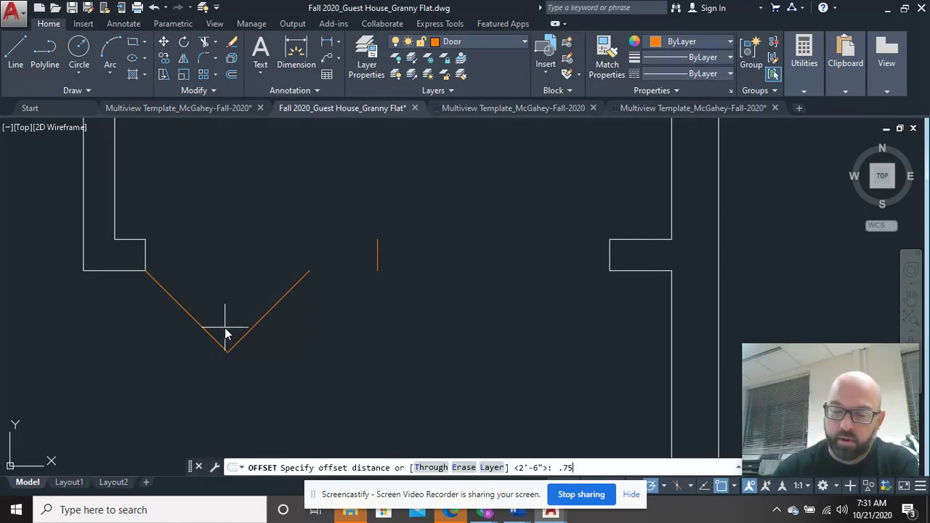
key(Return)
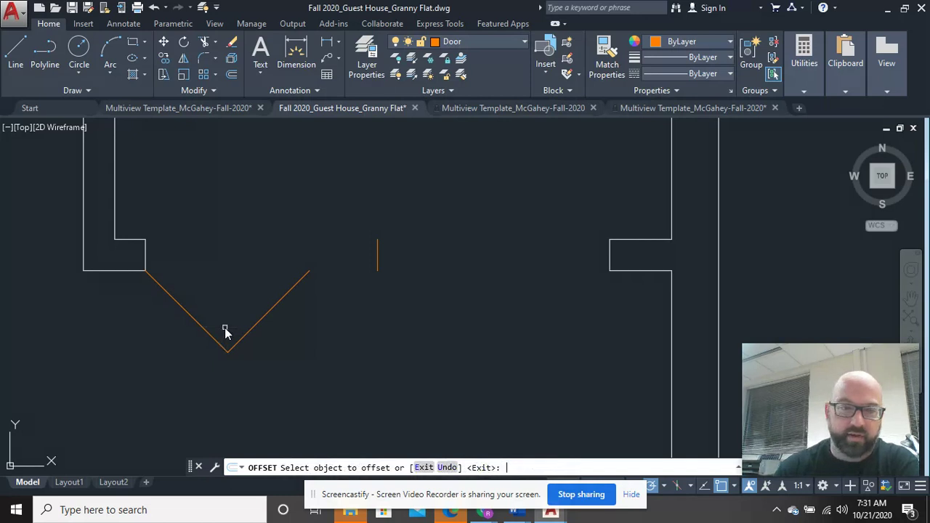
click(188, 316)
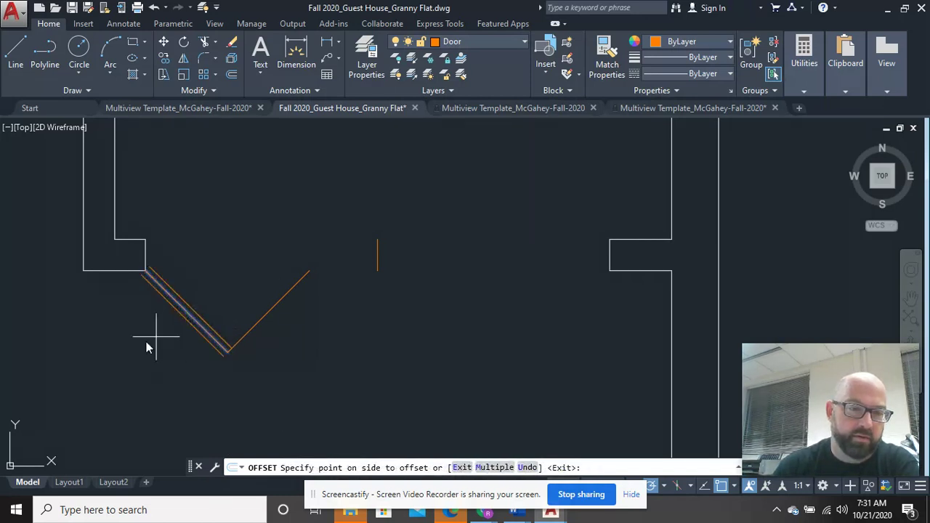
click(146, 341)
click(278, 301)
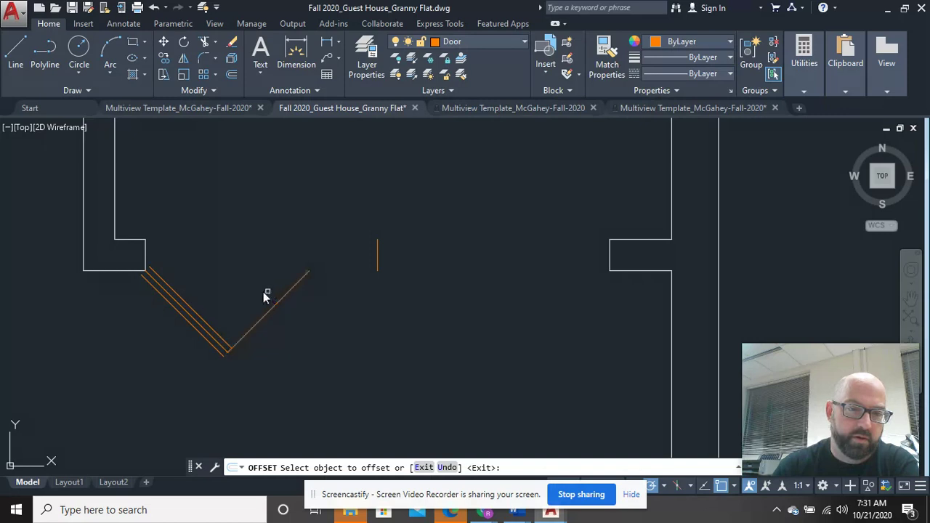
click(244, 301)
Add another 0.75 offset outside the right leaf and end the offset command.
click(264, 319)
click(299, 312)
right_click(274, 266)
click(294, 273)
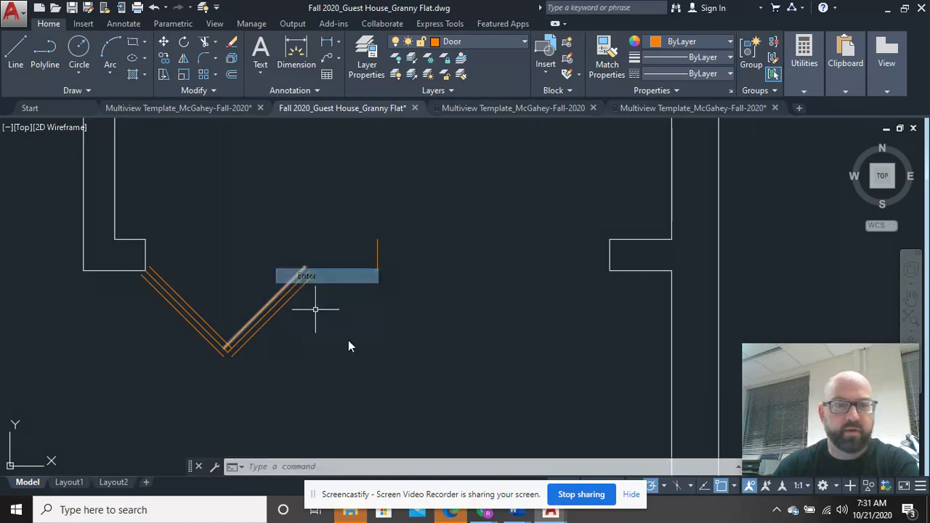
middle_drag(264, 351, 338, 348)
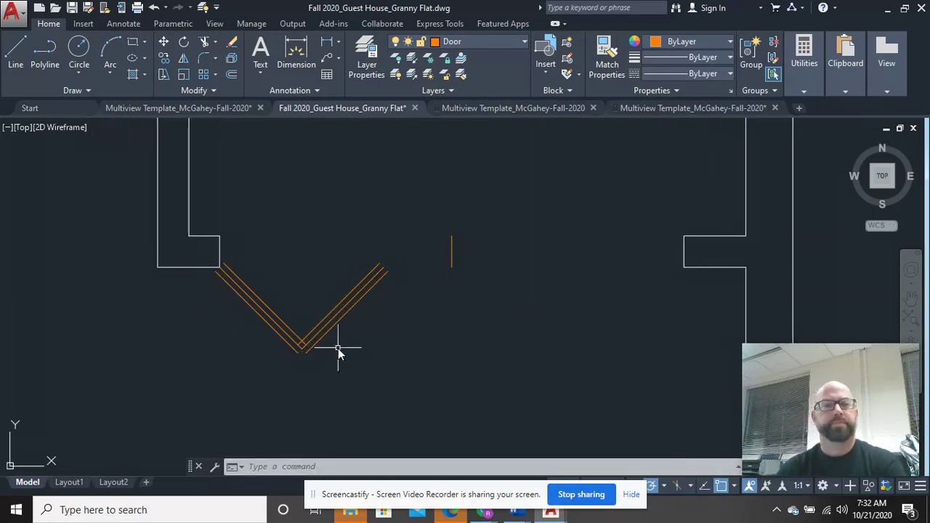
click(78, 48)
Draw a pivot circle of diameter 2 centred on the wall corner.
scroll(219, 268, up, 2)
click(220, 267)
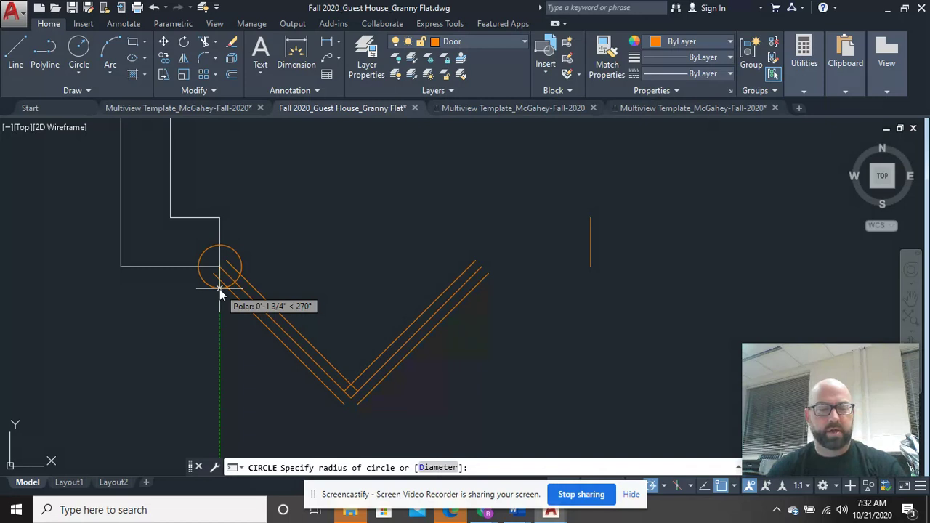
text(d)
key(Return)
text(2)
key(Return)
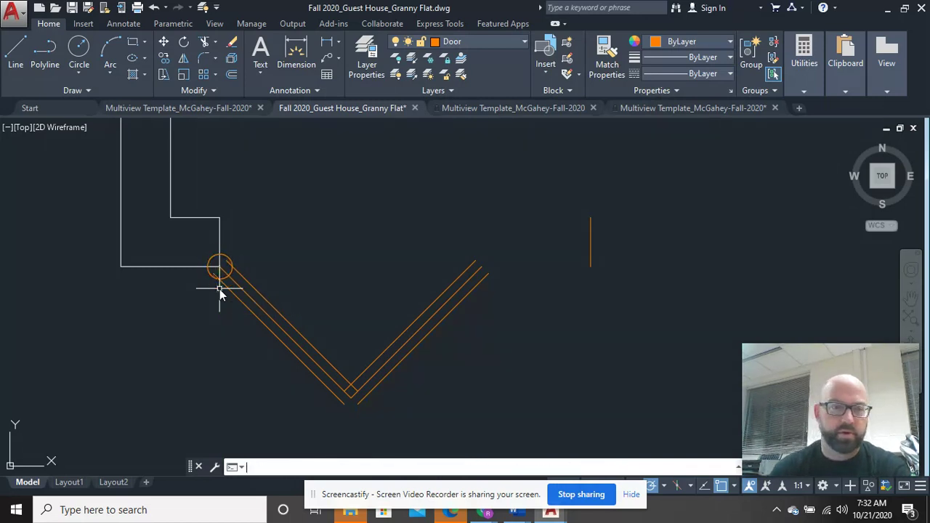
Copy the pivot circle to the right leaf's end and to the V's bottom junction.
scroll(284, 247, up, 4)
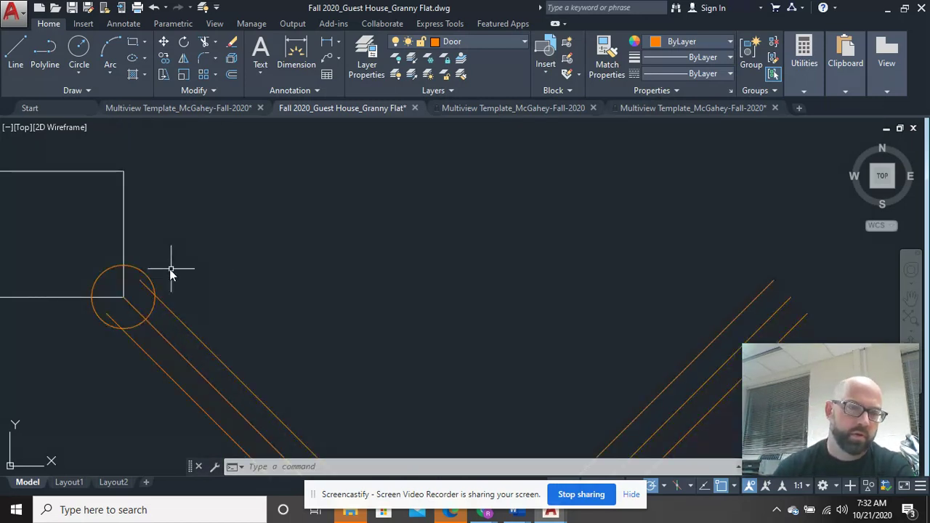
click(151, 275)
right_click(186, 243)
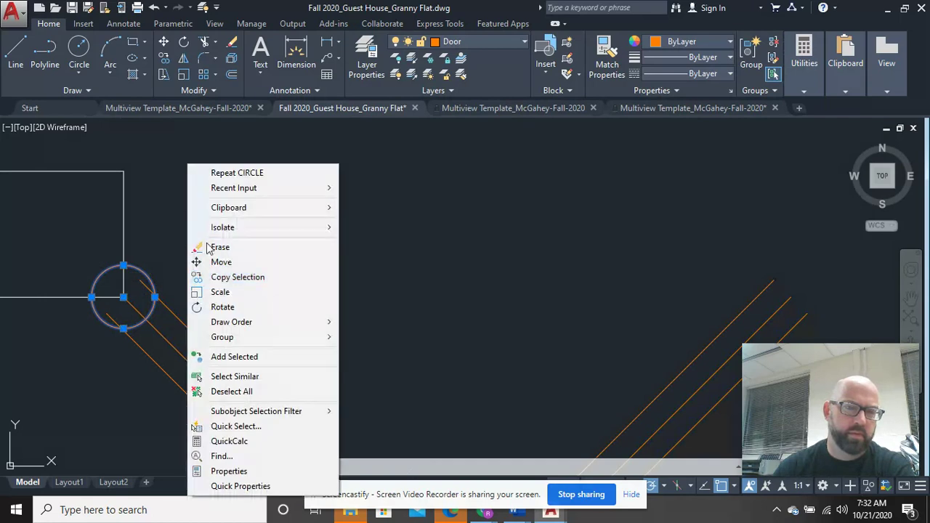
click(233, 277)
click(123, 297)
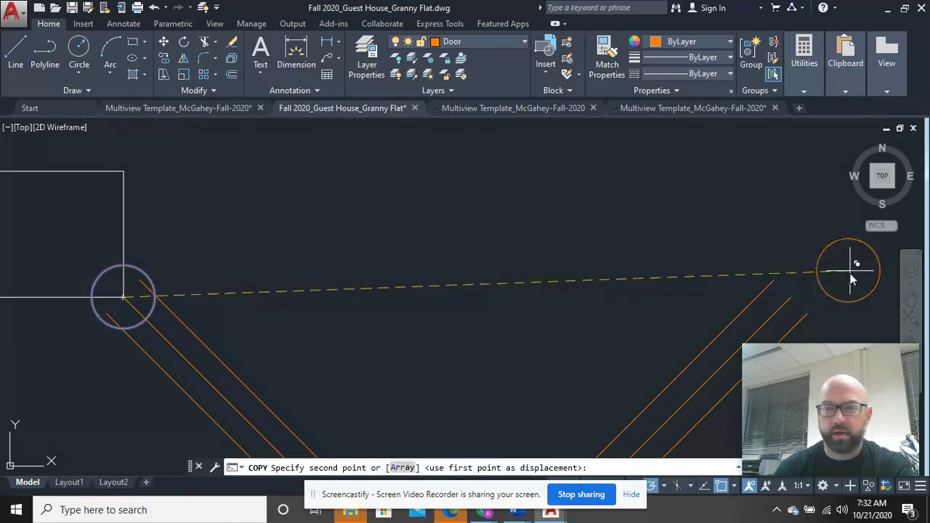
click(790, 297)
middle_drag(434, 321, 360, 122)
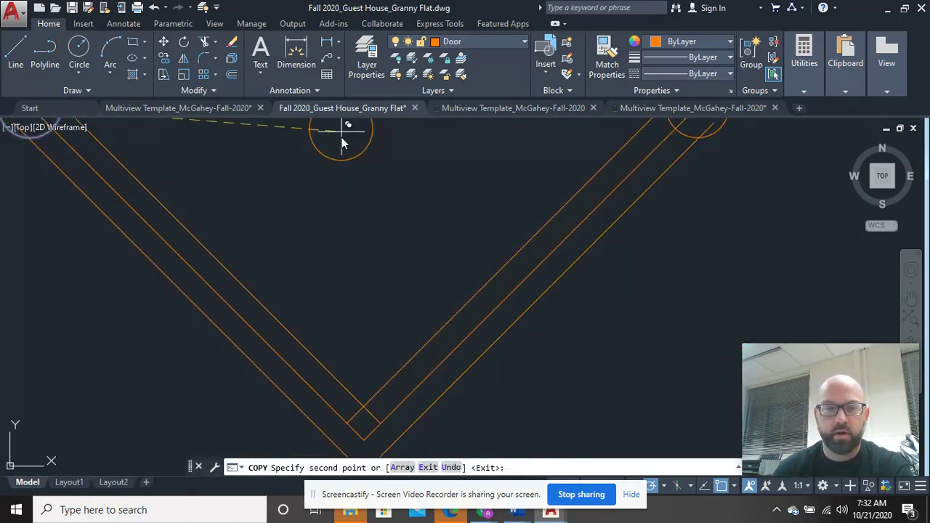
click(364, 440)
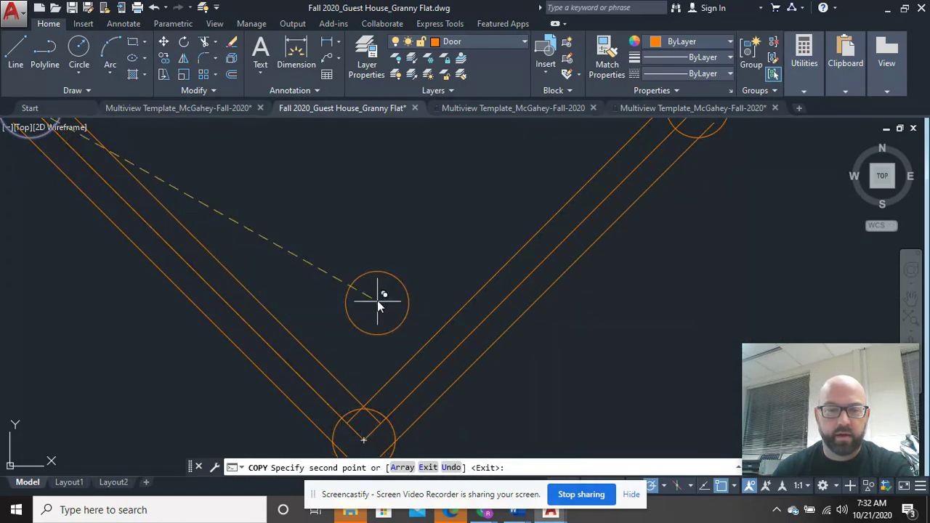
right_click(377, 294)
click(411, 303)
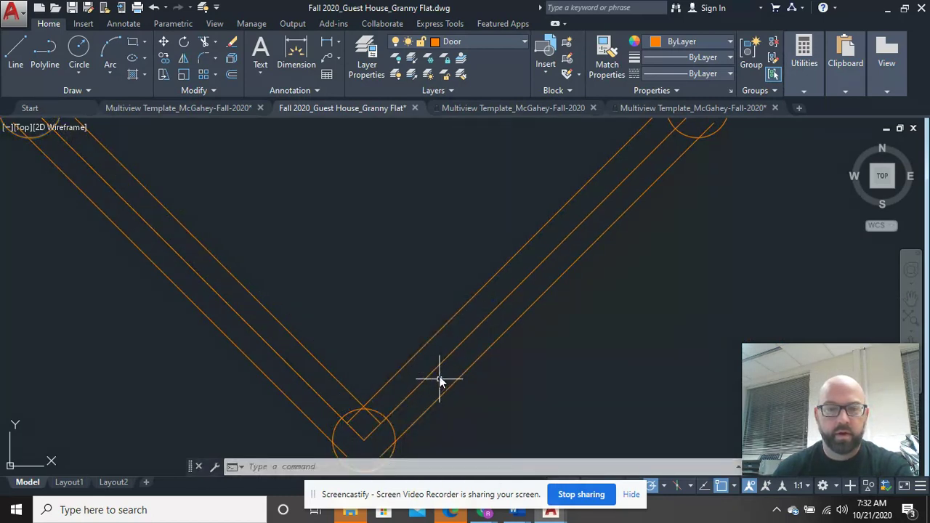
middle_drag(436, 378, 440, 320)
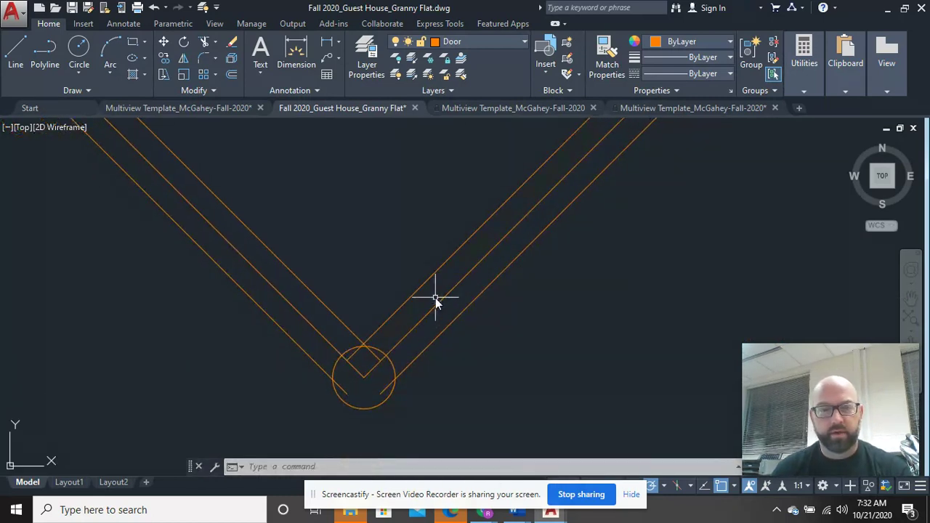
Erase the inner left and right diagonal lines of the door leaves.
click(439, 301)
key(Delete)
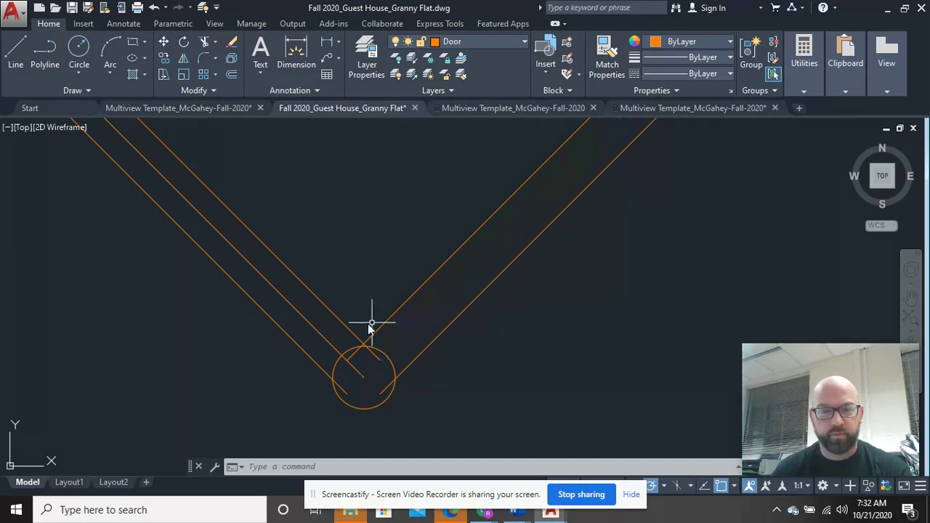
click(304, 316)
text(e)
key(Return)
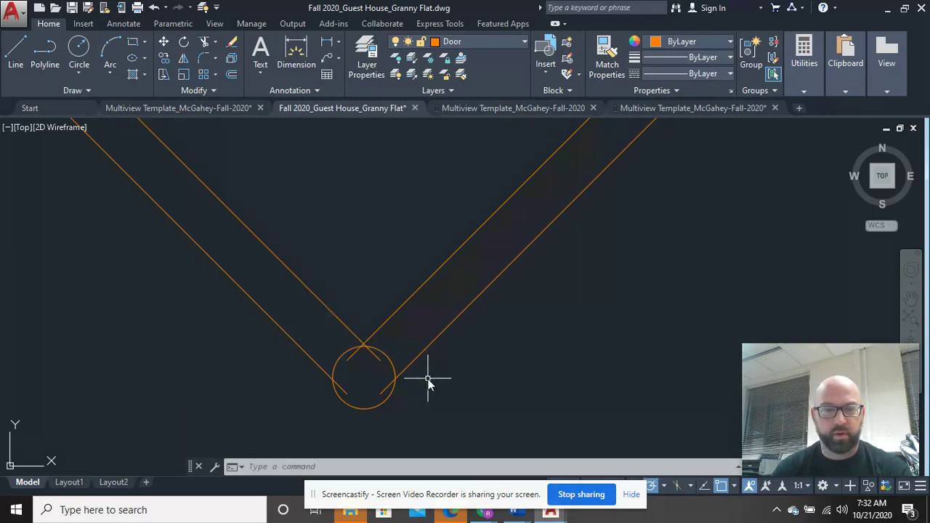
Trim the line and arc pieces inside the bottom junction circle.
scroll(428, 380, up, 4)
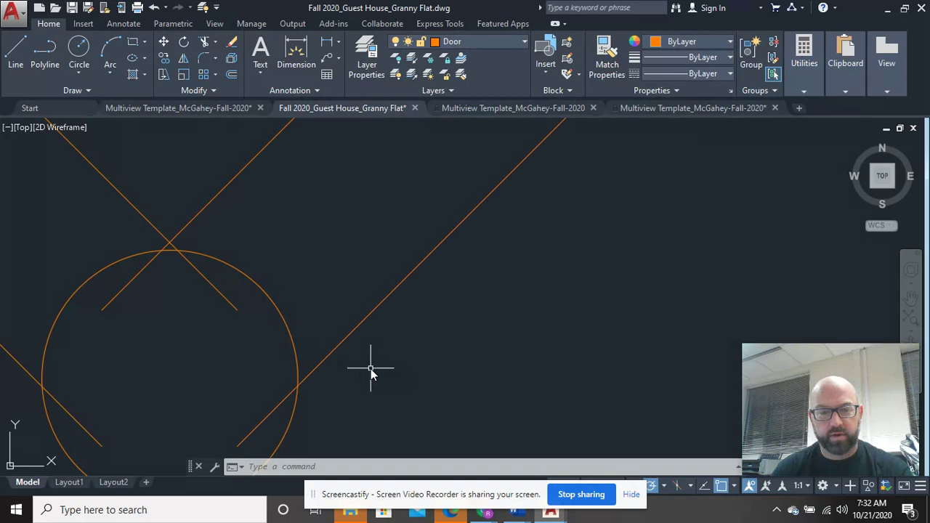
text(tr)
key(Return)
key(Return)
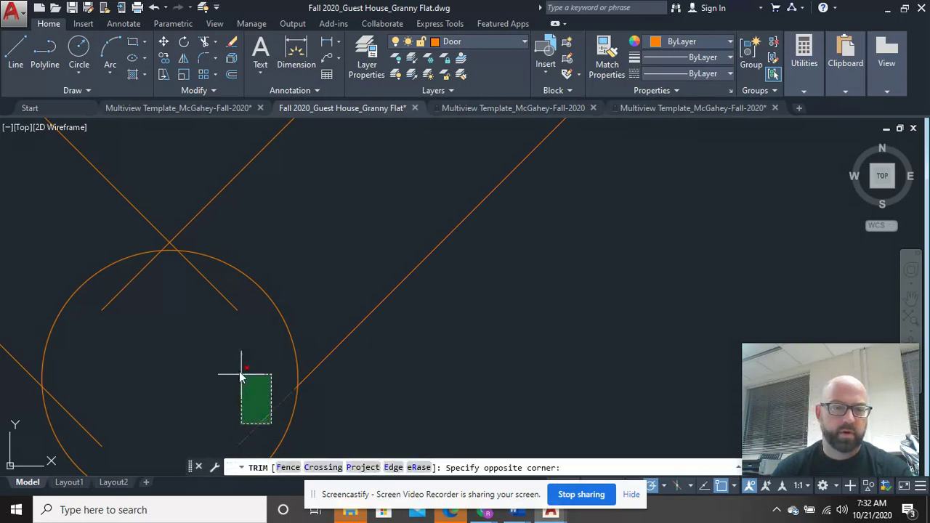
click(194, 285)
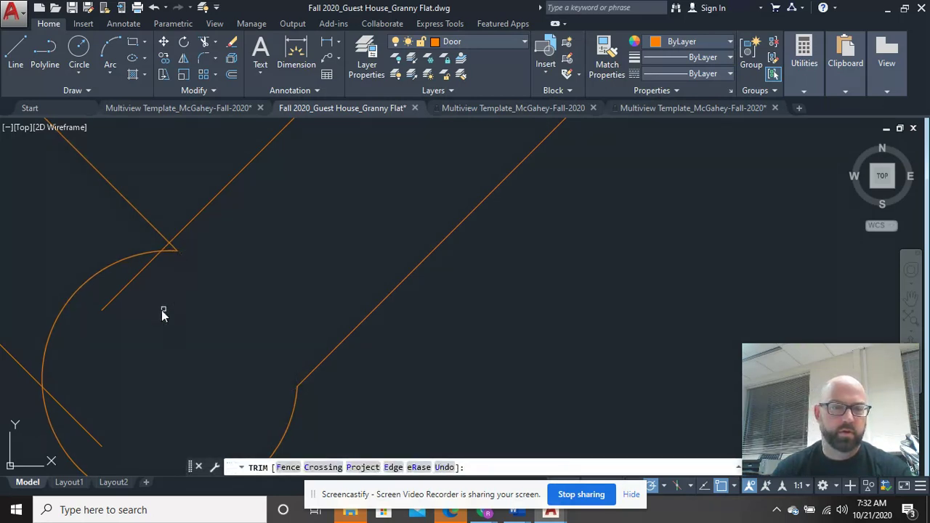
click(105, 313)
click(77, 267)
Trim the leftover stub at the bottom junction, then undo the last change.
scroll(98, 288, down, 5)
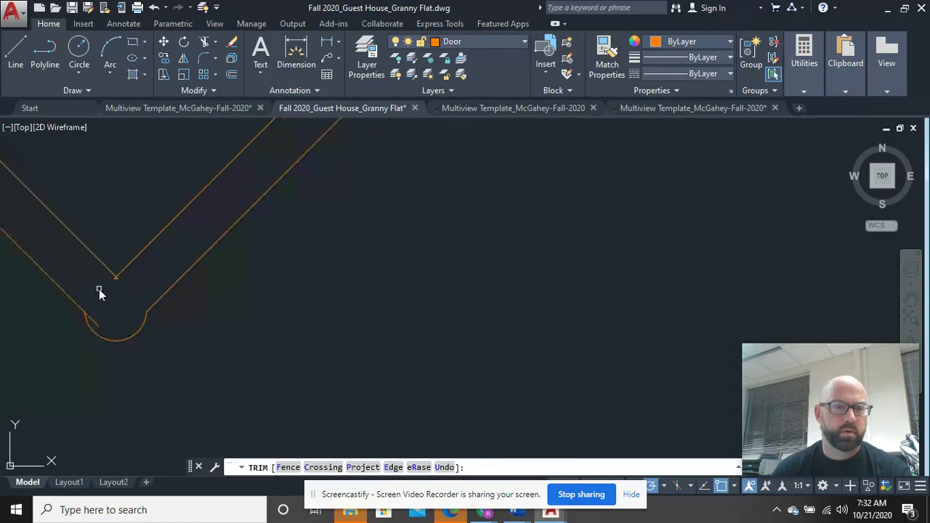
middle_drag(99, 289, 284, 300)
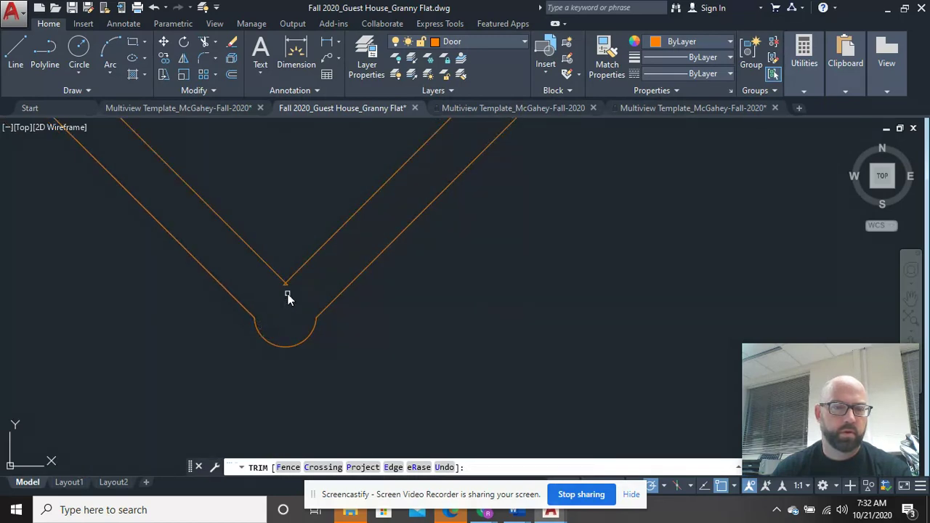
scroll(291, 290, up, 8)
click(290, 281)
click(210, 256)
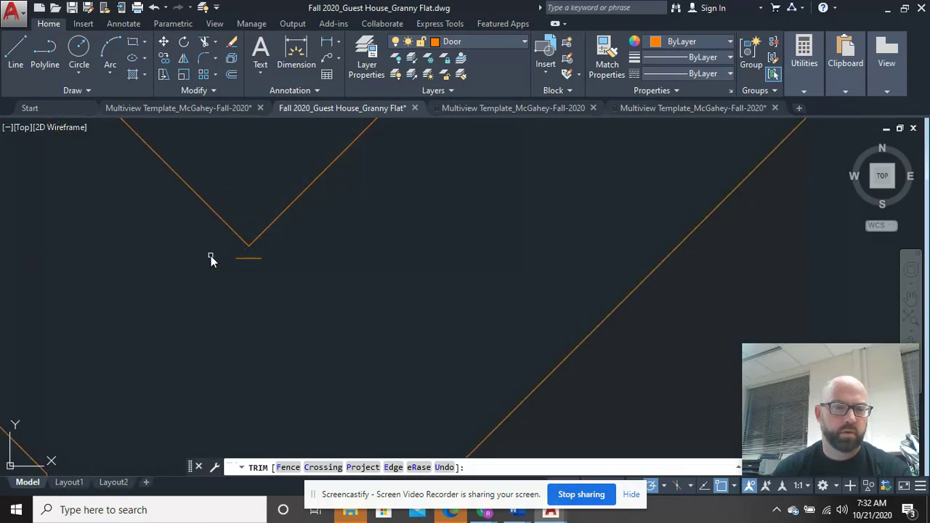
key(Escape)
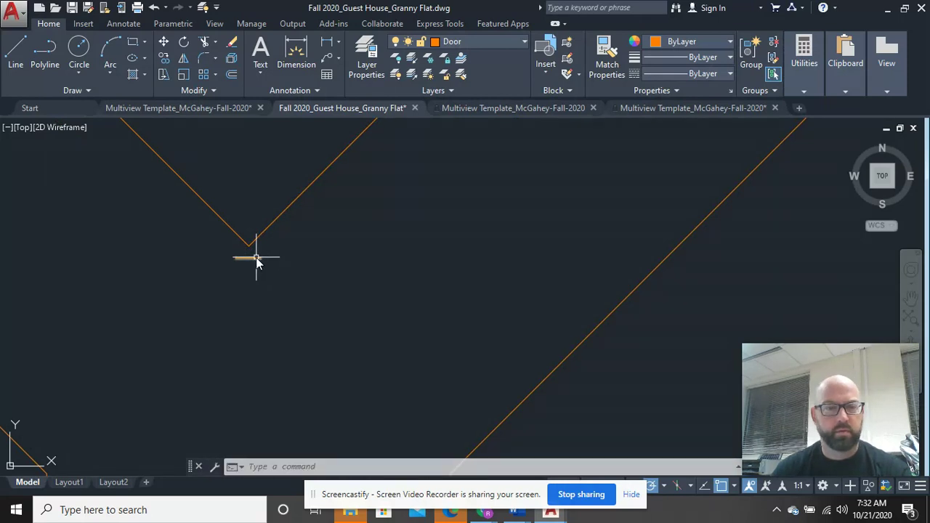
key(ctrl+z)
Trim both line ends inside the upper right pivot circle.
middle_drag(415, 221, 386, 346)
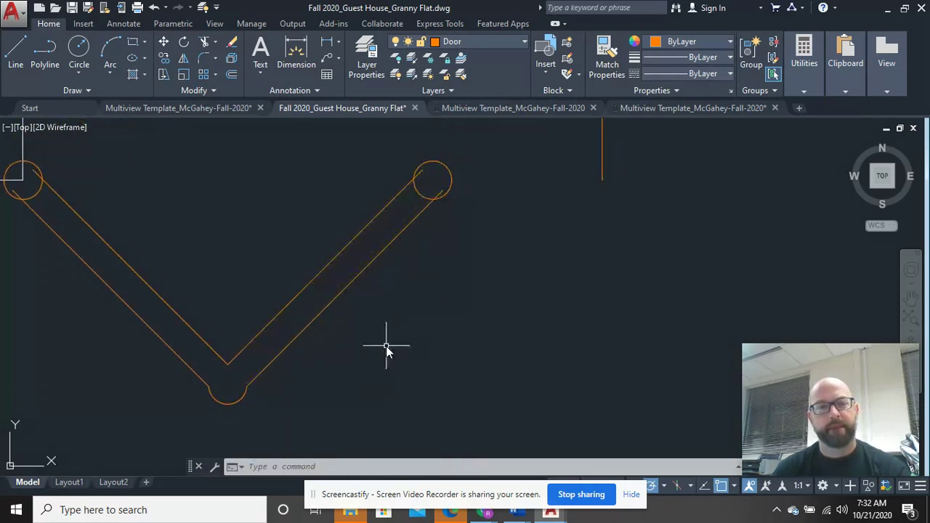
scroll(391, 334, down, 4)
scroll(400, 317, up, 4)
middle_drag(407, 311, 401, 332)
scroll(385, 327, up, 2)
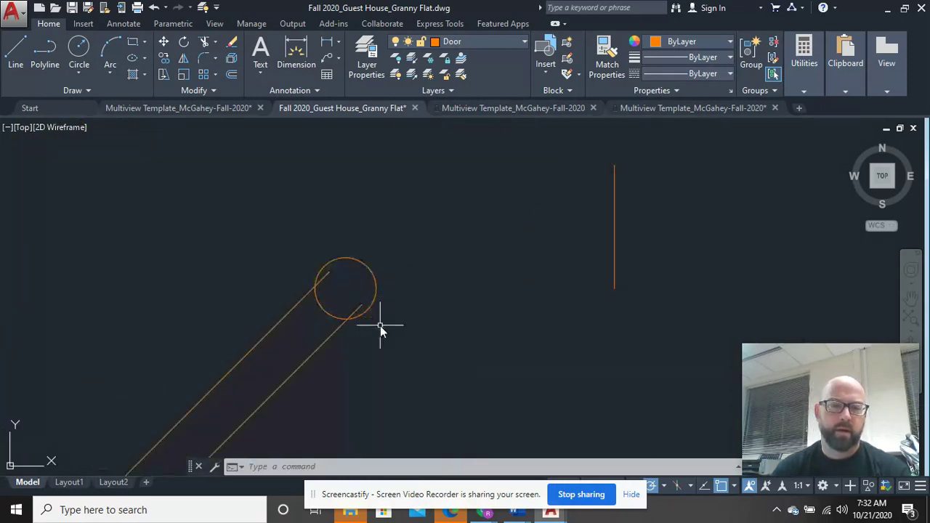
text(tr)
key(Return)
click(363, 309)
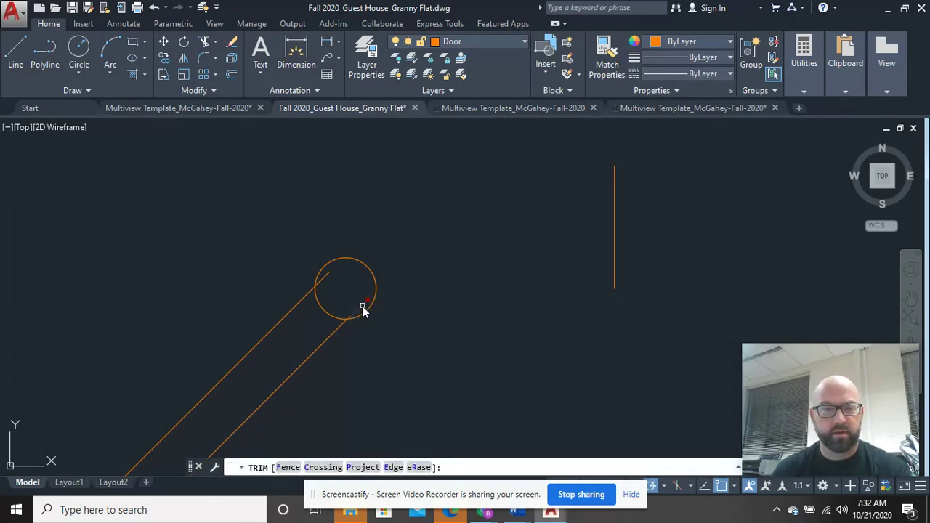
click(326, 276)
Trim the line stub inside the left wall corner pivot circle.
scroll(331, 308, down, 3)
middle_drag(247, 294, 438, 336)
scroll(438, 335, up, 5)
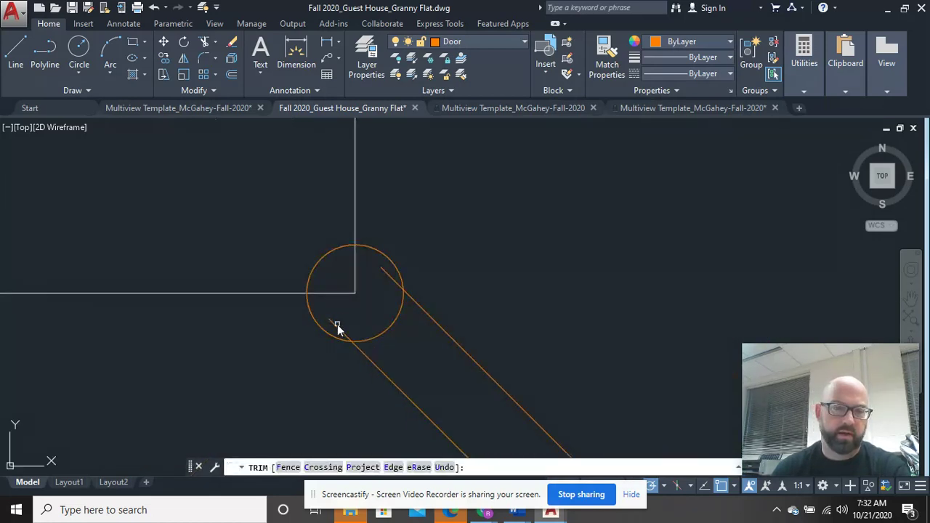
click(389, 271)
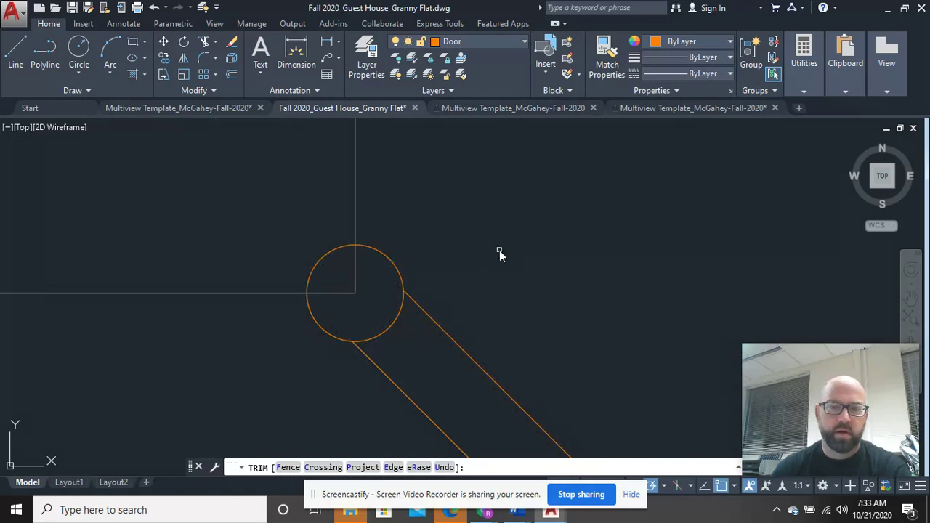
key(Escape)
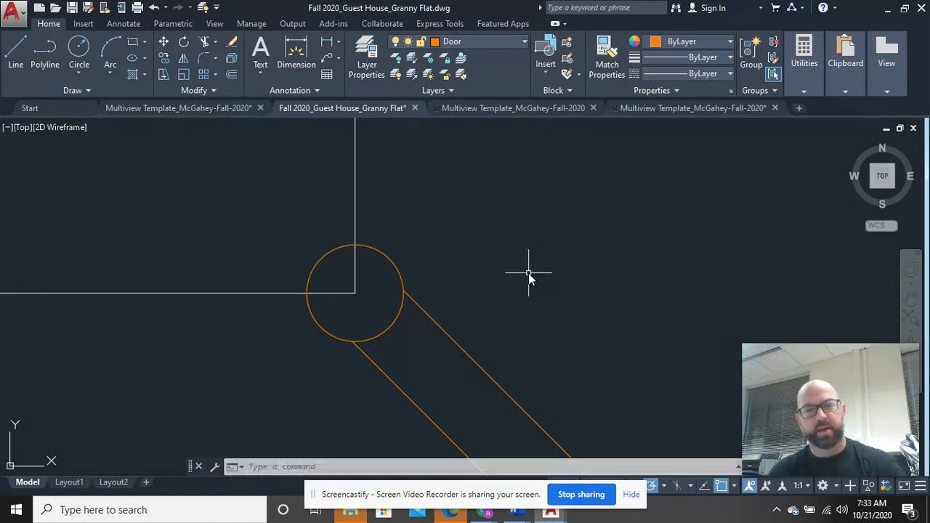
Window-select the whole bifold door set.
scroll(527, 272, down, 10)
middle_drag(545, 339, 473, 364)
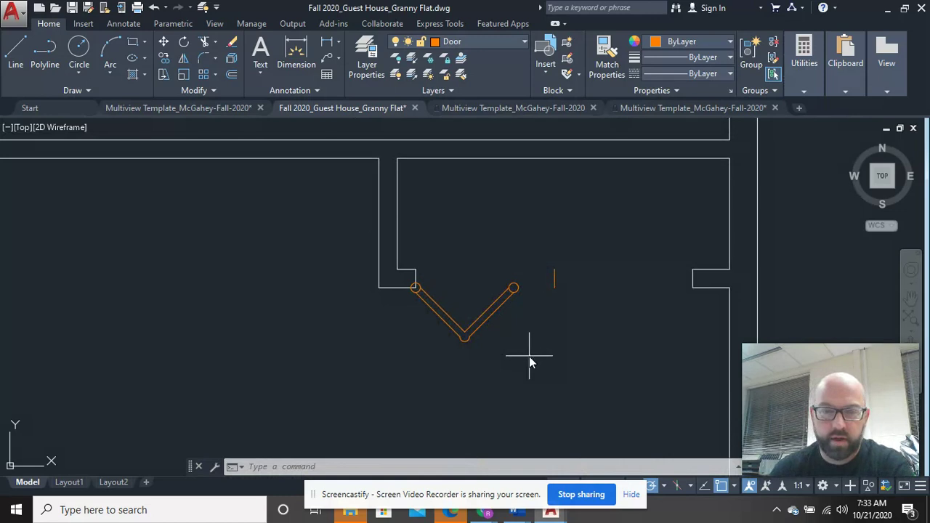
click(529, 356)
scroll(421, 234, up, 5)
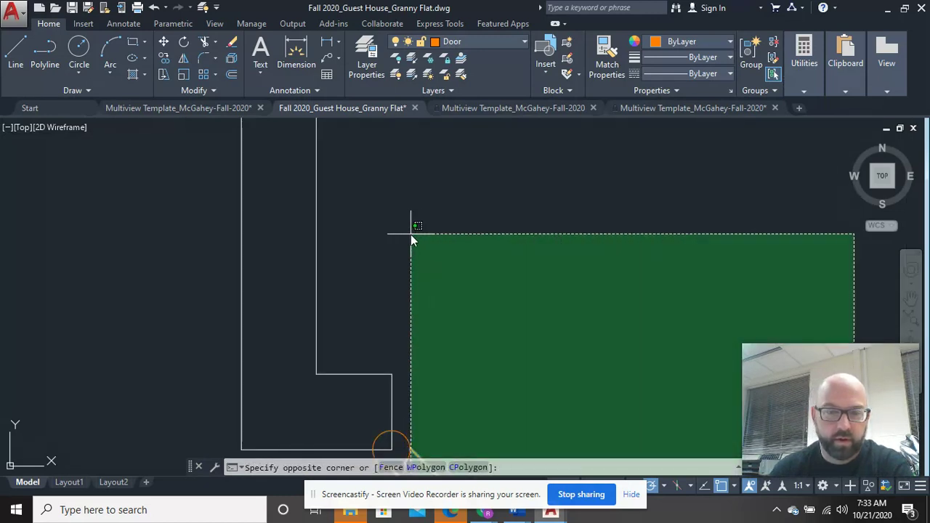
click(407, 234)
Copy the selected bifold set from its end circle to the opening's right wall corner.
right_click(429, 235)
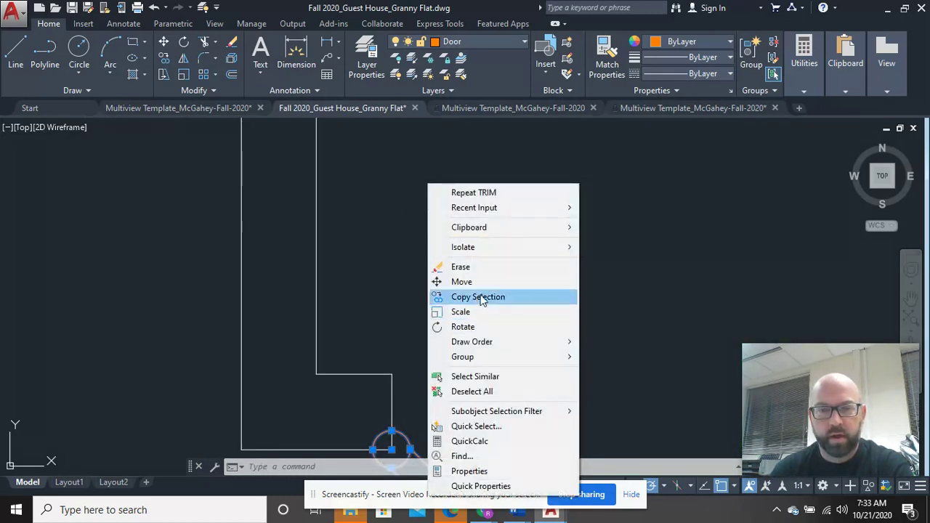
click(488, 296)
mouse_move(513, 319)
middle_down()
mouse_move(272, 183)
mouse_move(293, 216)
middle_up()
click(375, 210)
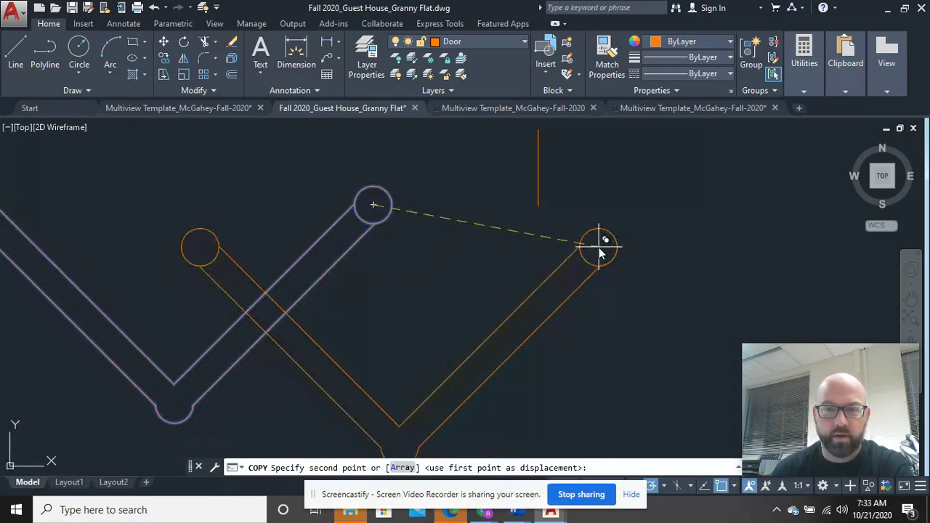
scroll(742, 243, down, 3)
scroll(722, 243, up, 5)
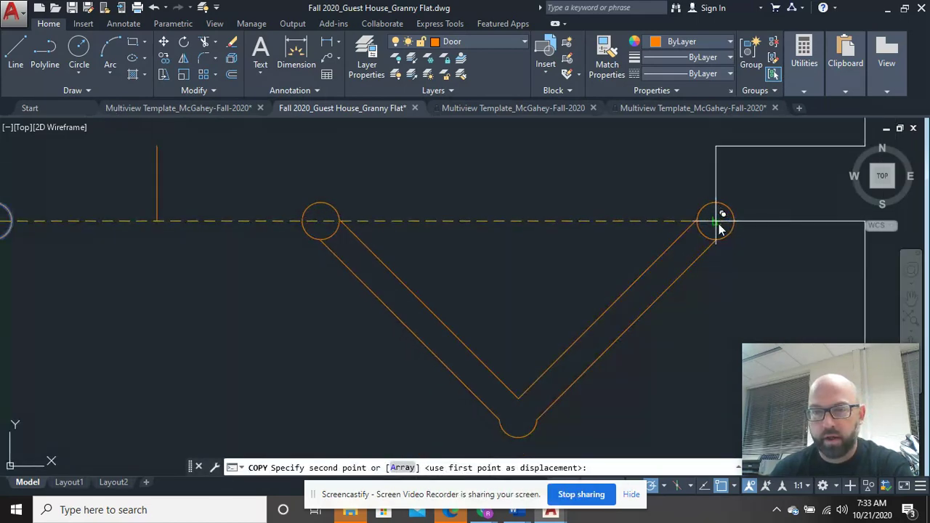
click(716, 233)
scroll(607, 301, down, 4)
right_click(596, 205)
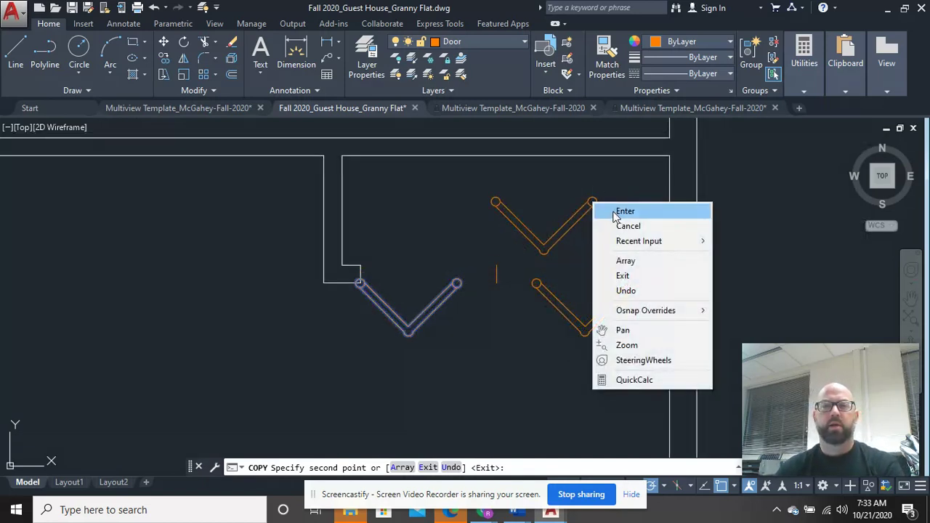
click(622, 211)
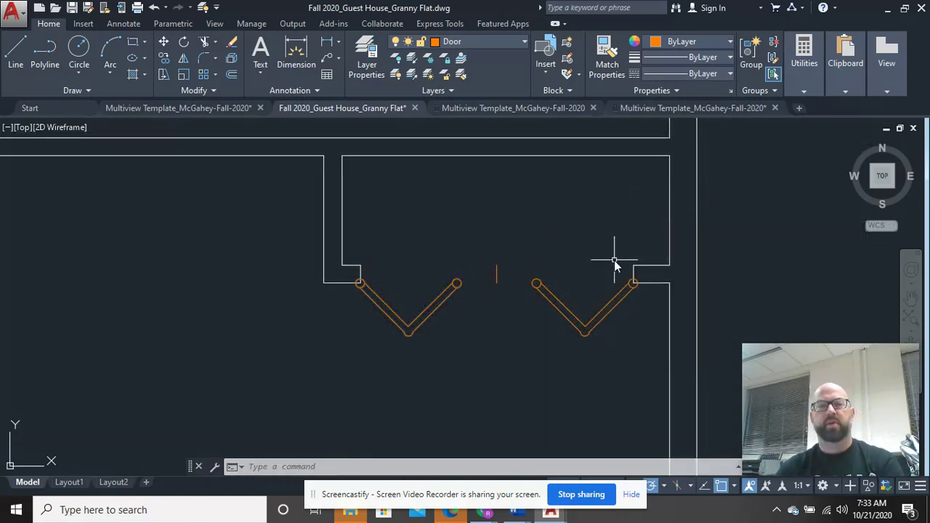
Window-select the complete bifold door pair at the right side.
click(634, 330)
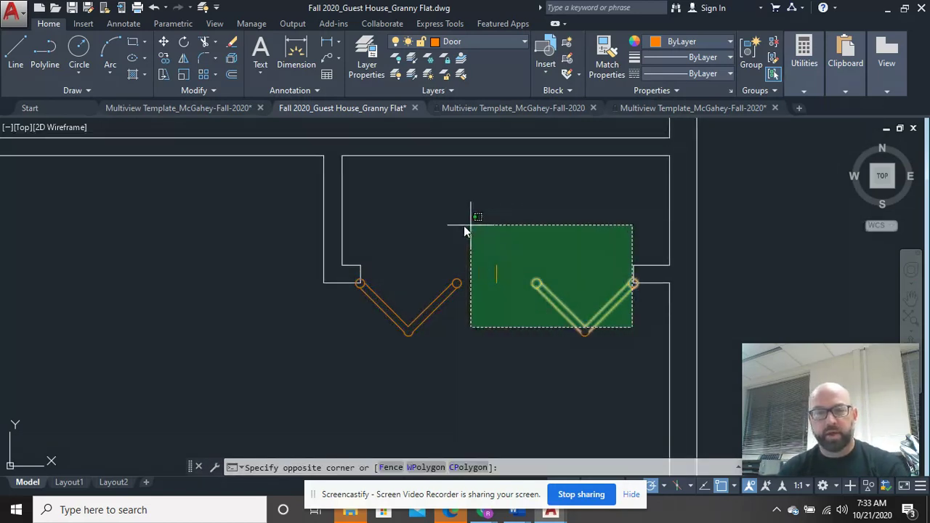
click(365, 227)
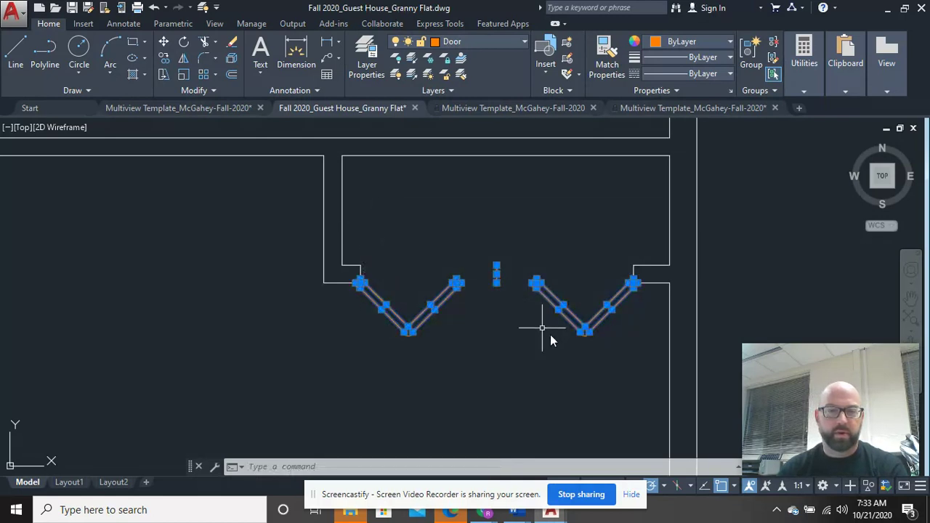
click(616, 373)
click(373, 306)
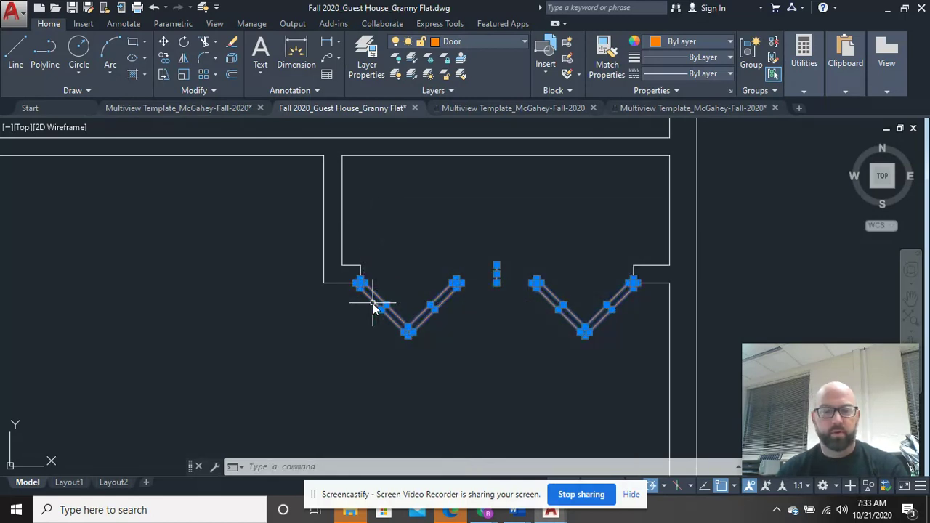
key(Escape)
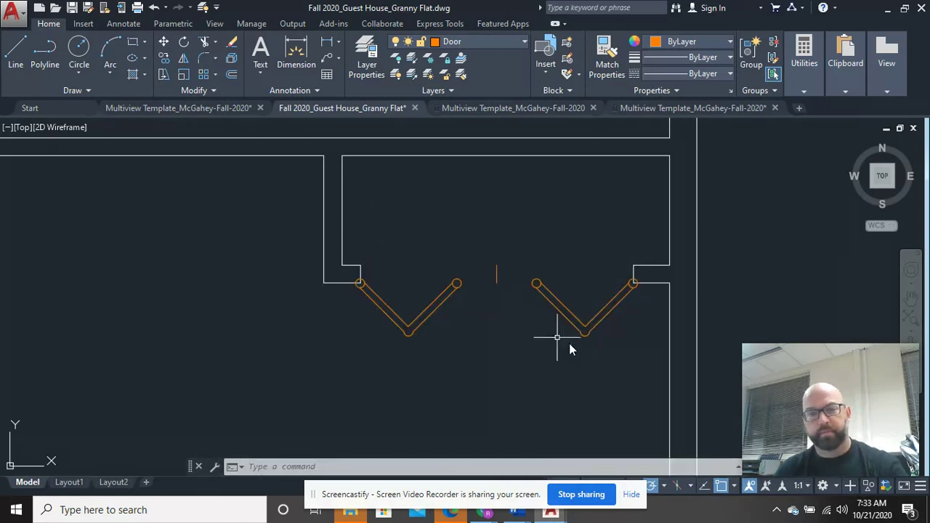
click(630, 320)
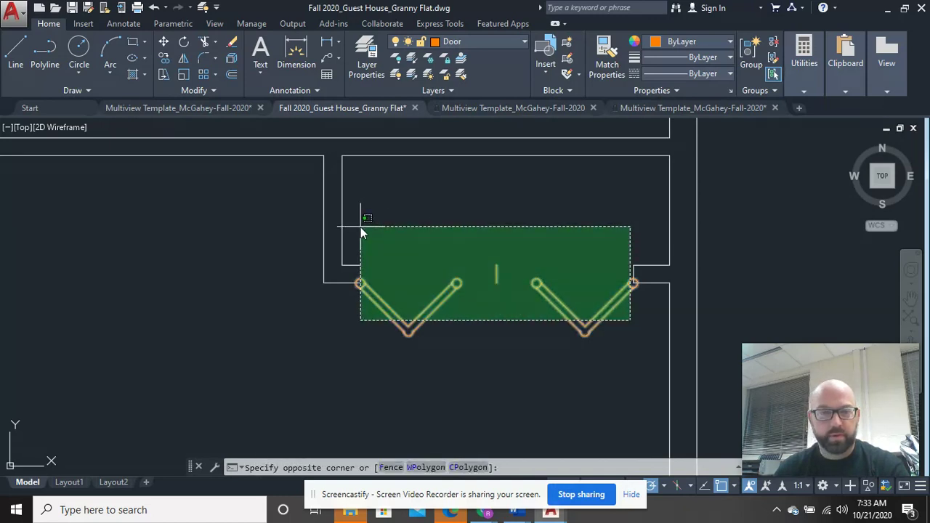
click(363, 224)
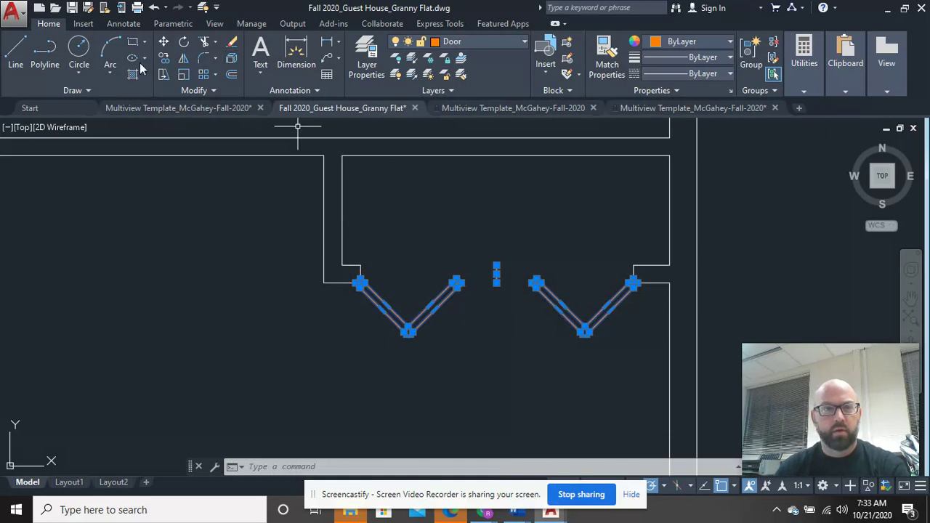
Copy the door pair from its V point into empty space beside the plan.
click(163, 58)
click(456, 282)
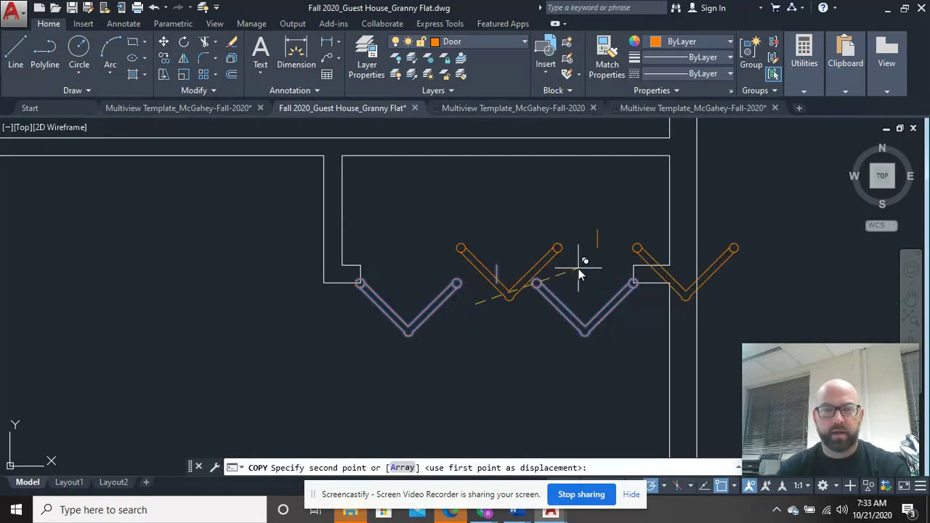
scroll(585, 265, down, 3)
middle_drag(599, 260, 25, 235)
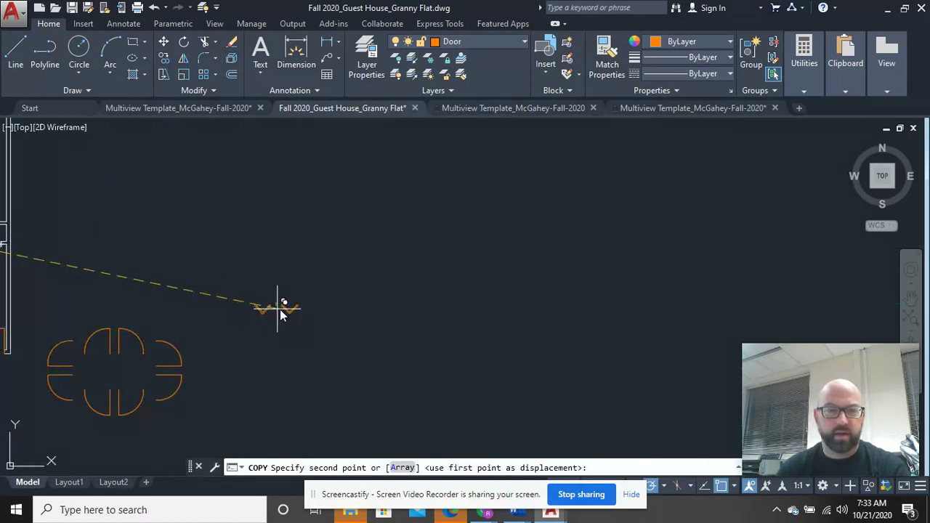
click(288, 320)
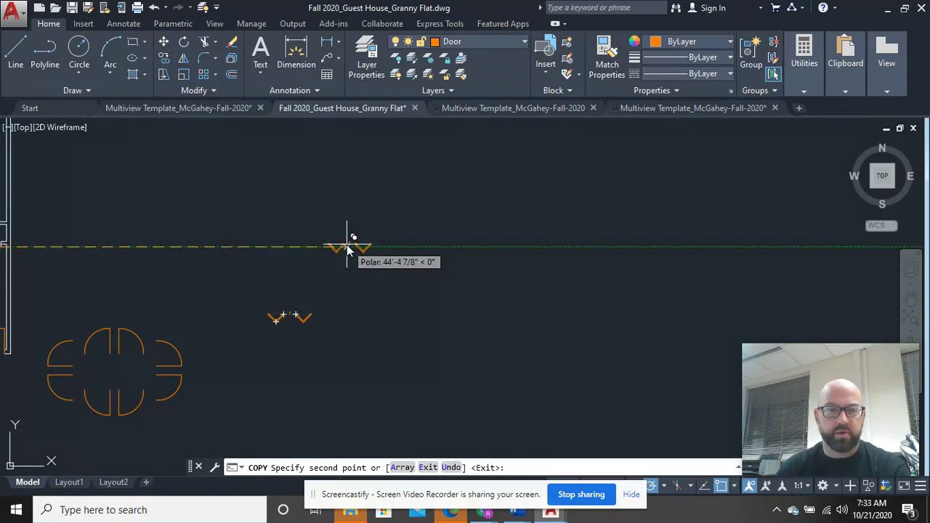
right_click(368, 253)
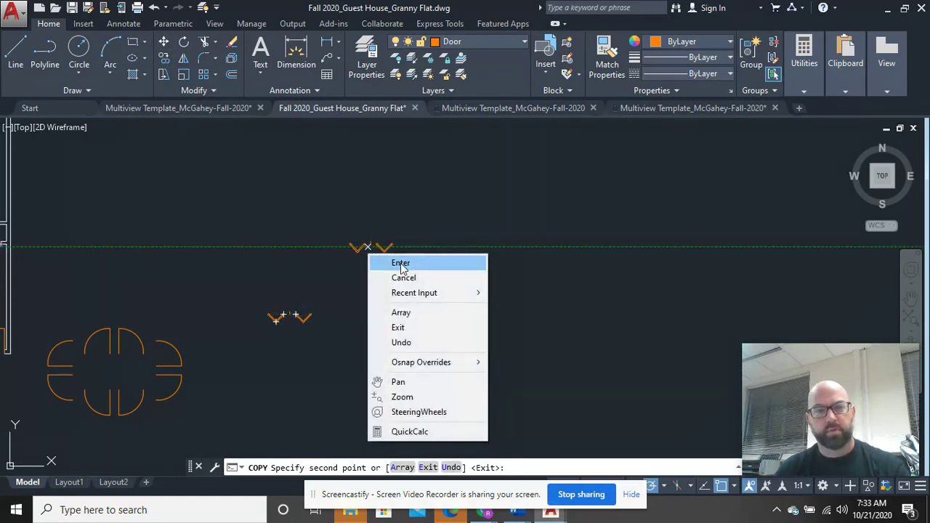
click(387, 262)
scroll(277, 320, up, 5)
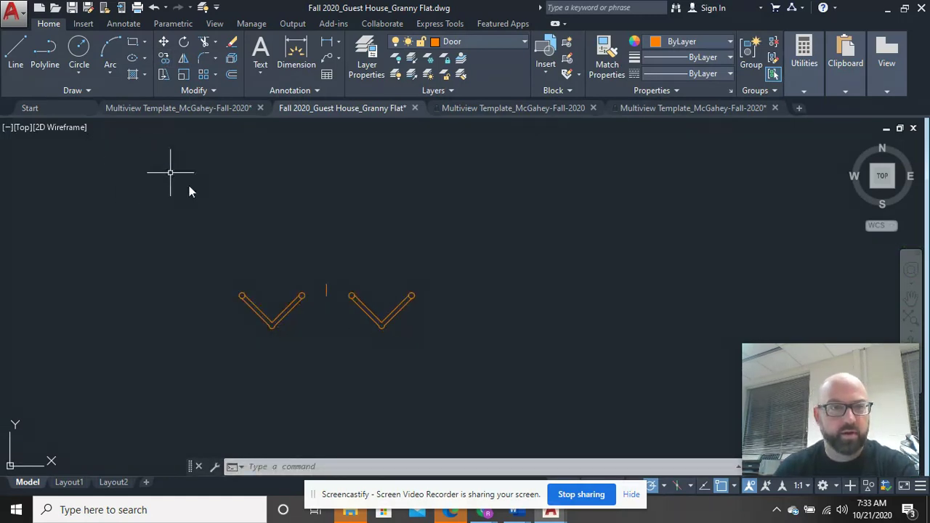
Mirror the spare door pair about a horizontal line, keeping the original.
click(441, 367)
click(214, 250)
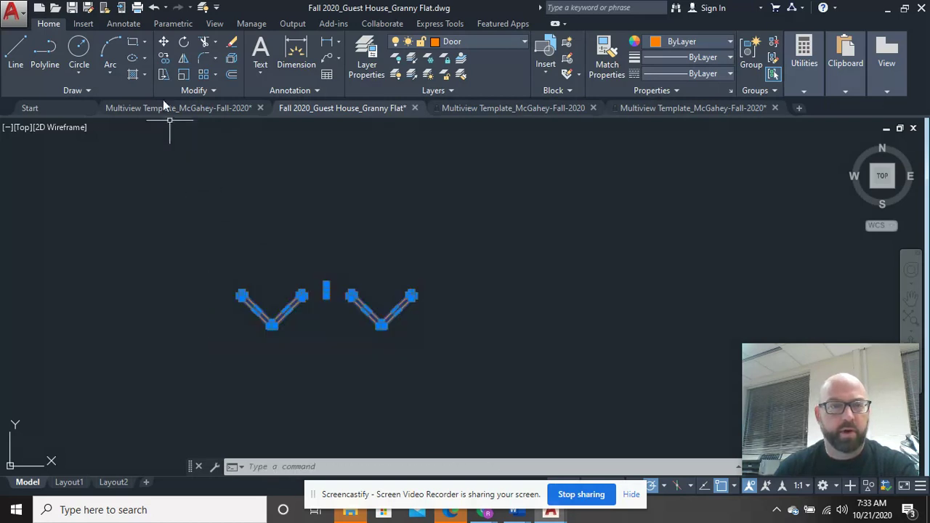
click(184, 58)
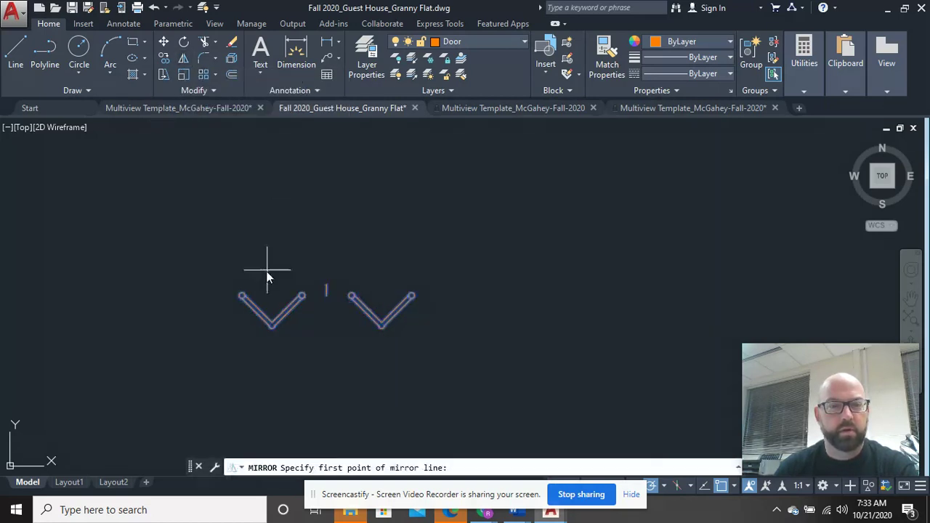
click(215, 261)
click(335, 267)
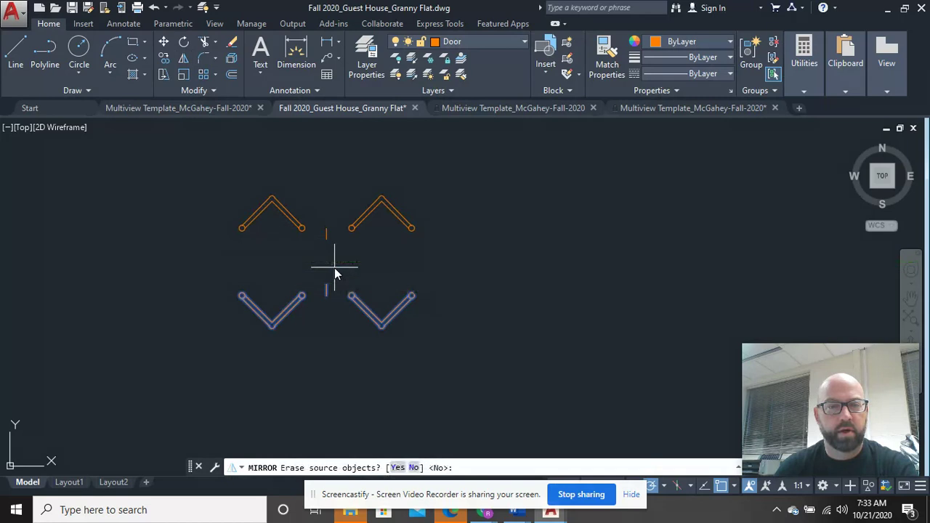
key(Return)
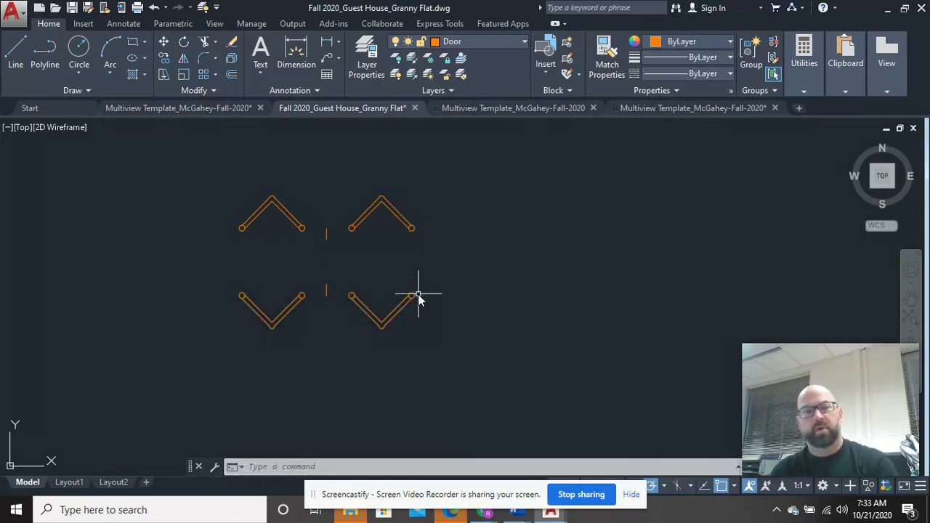
Pan and zoom back to centre the closet room in view.
click(451, 263)
click(176, 166)
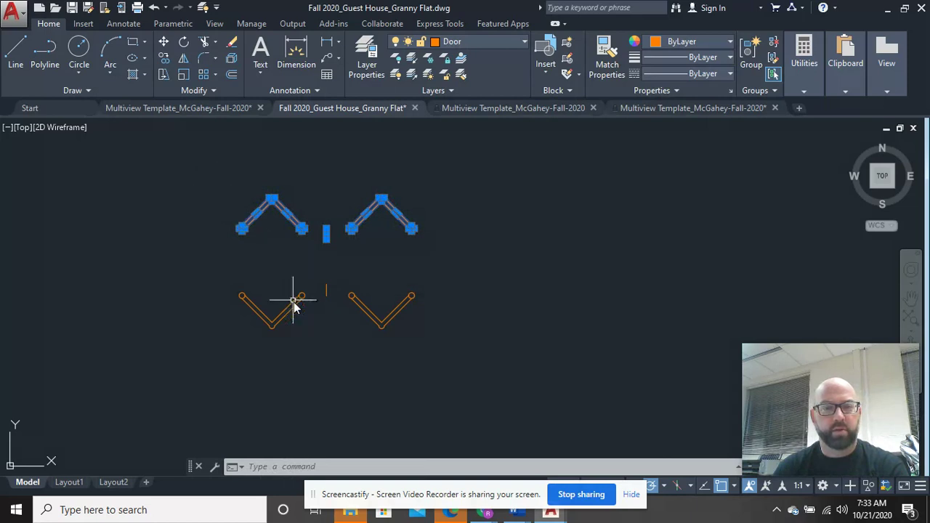
key(Escape)
scroll(314, 259, down, 2)
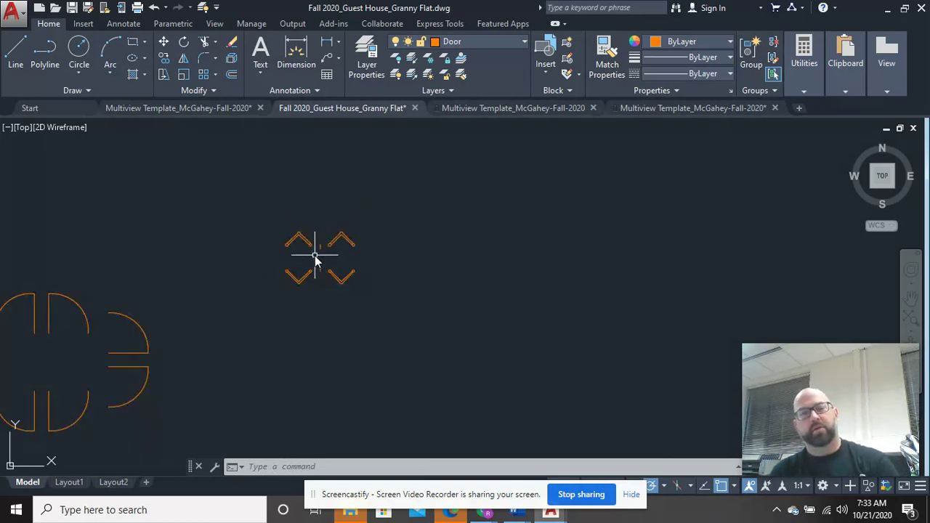
middle_drag(314, 260, 390, 270)
scroll(391, 270, up, 4)
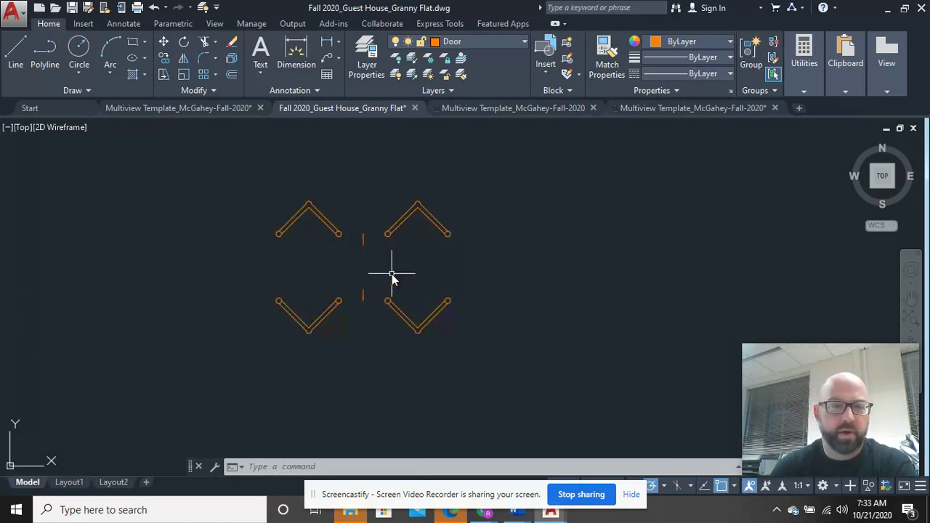
middle_drag(301, 235, 498, 274)
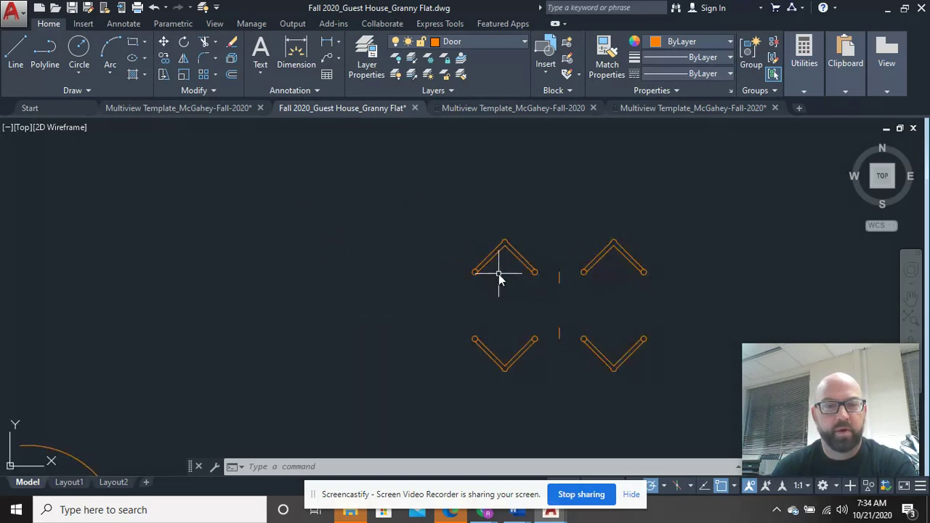
scroll(498, 274, down, 4)
middle_drag(157, 245, 495, 339)
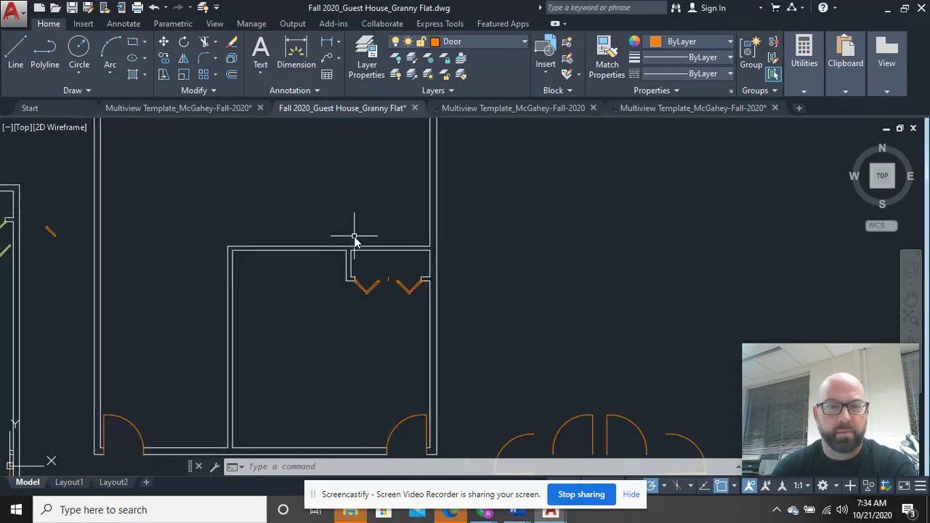
scroll(356, 242, up, 3)
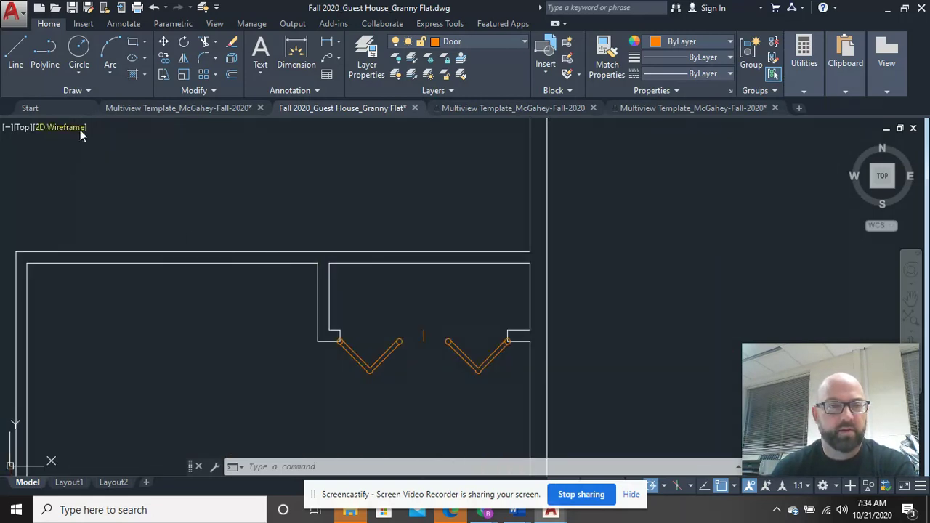
Draw an L-shaped line from the closet wall corner left, then up to the top wall.
click(15, 57)
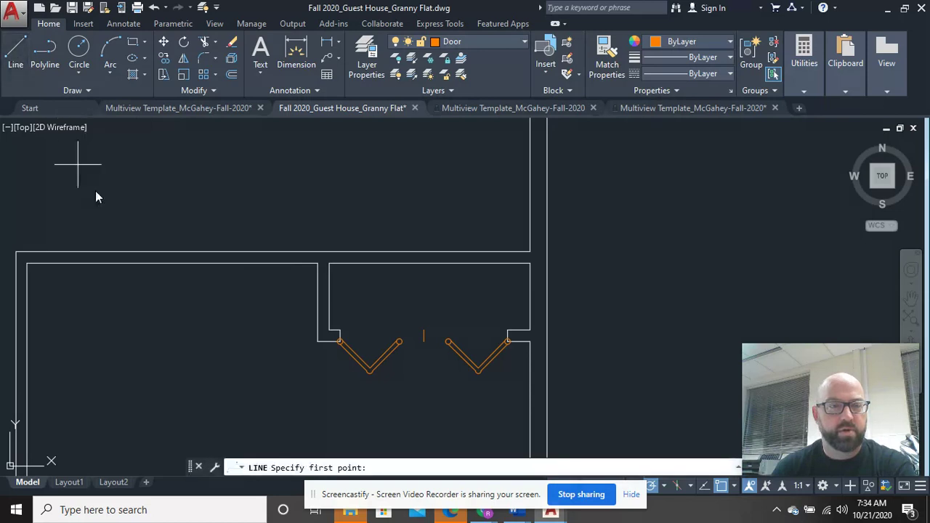
click(318, 342)
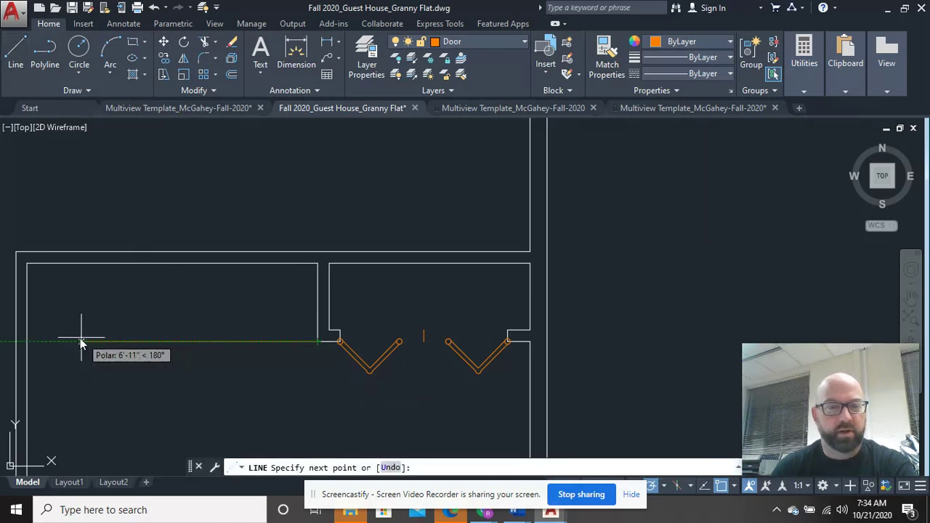
click(163, 341)
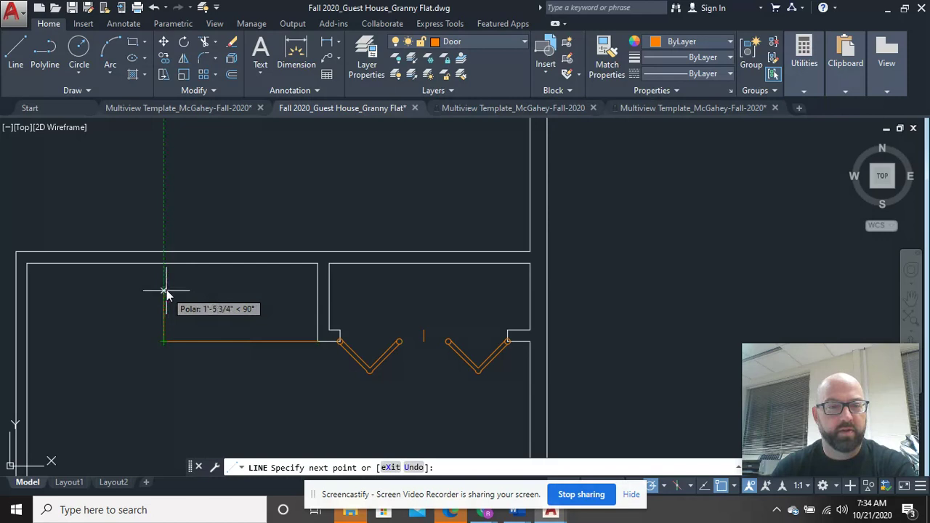
click(163, 264)
right_click(190, 270)
click(219, 277)
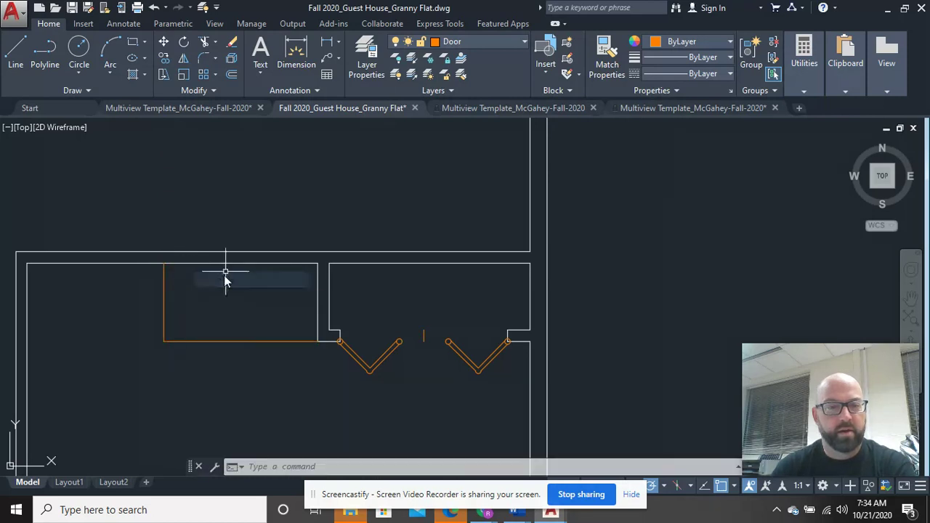
Delete the stray segment and the L-shaped line, then zoom out over the plan.
mouse_move(249, 296)
mouse_down()
mouse_move(328, 255)
mouse_move(242, 281)
mouse_move(276, 251)
mouse_move(252, 270)
mouse_up()
key(Delete)
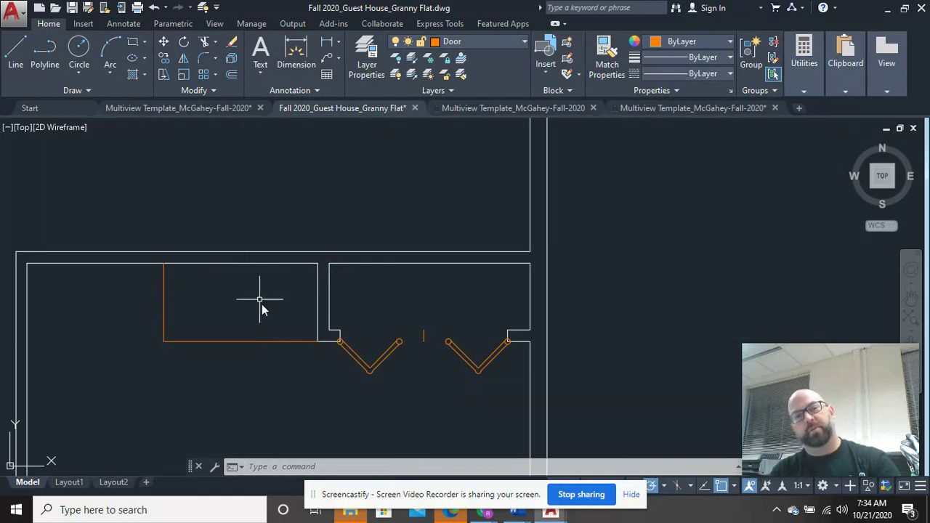
click(259, 394)
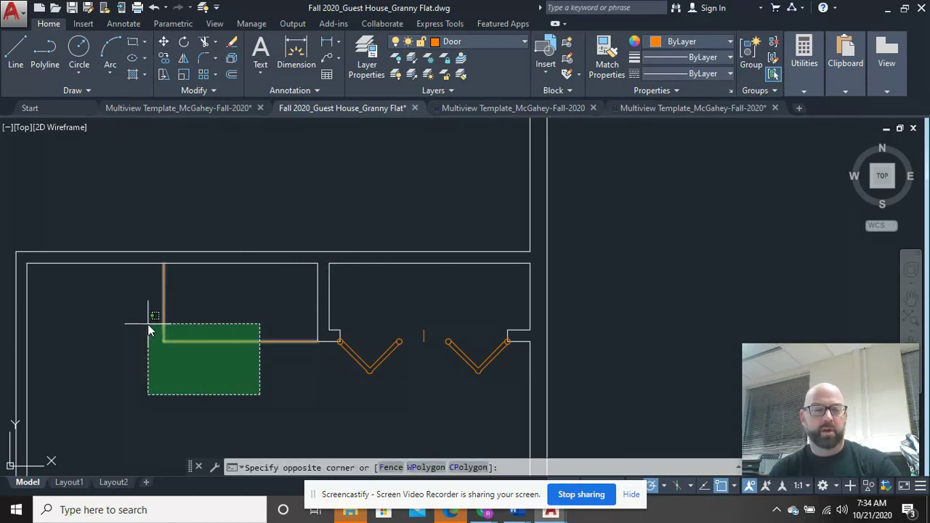
click(148, 330)
key(Delete)
scroll(277, 314, down, 4)
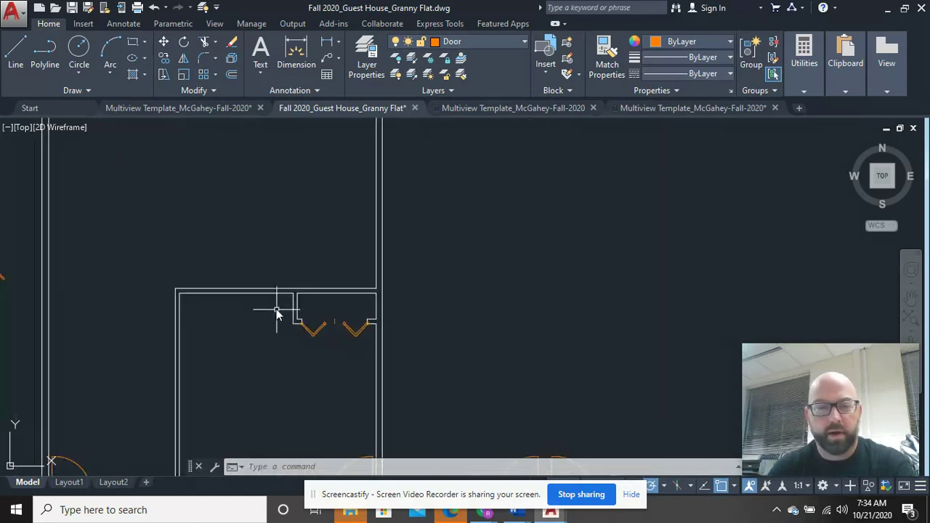
scroll(507, 313, down, 3)
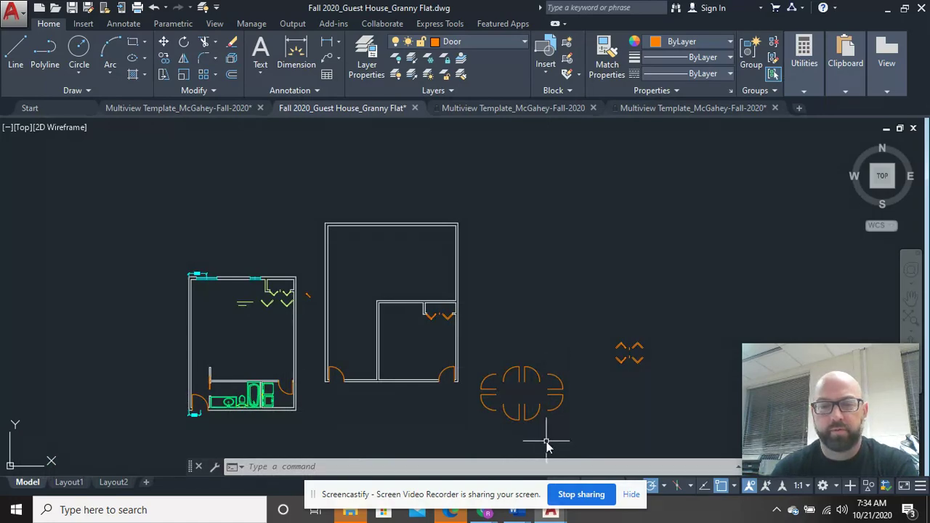